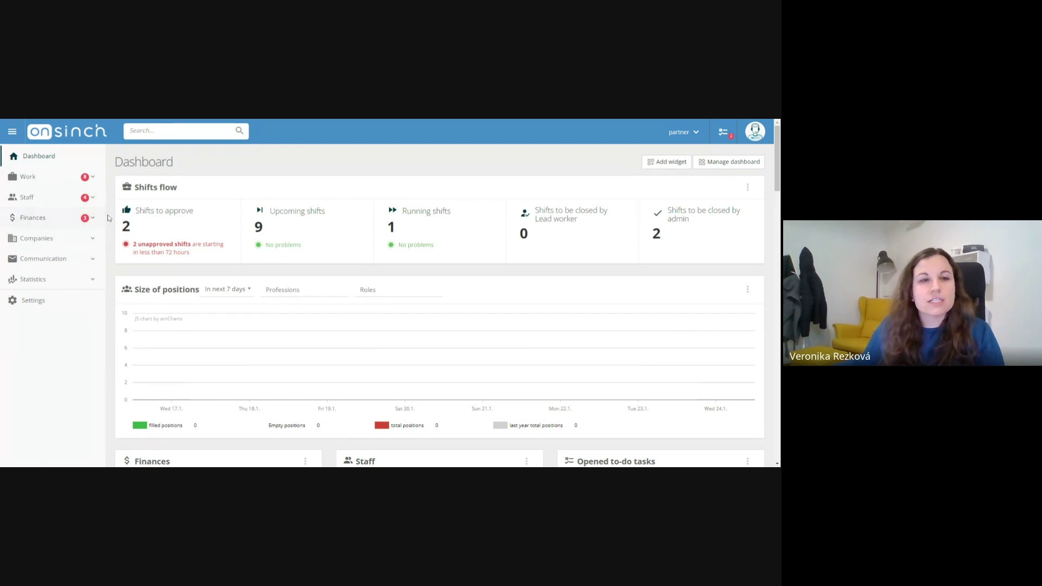
Review the list of sent push notifications and the push notification subscriptions, and return to the sent list.
{"action": "left_click", "coordinate": [66, 260]}
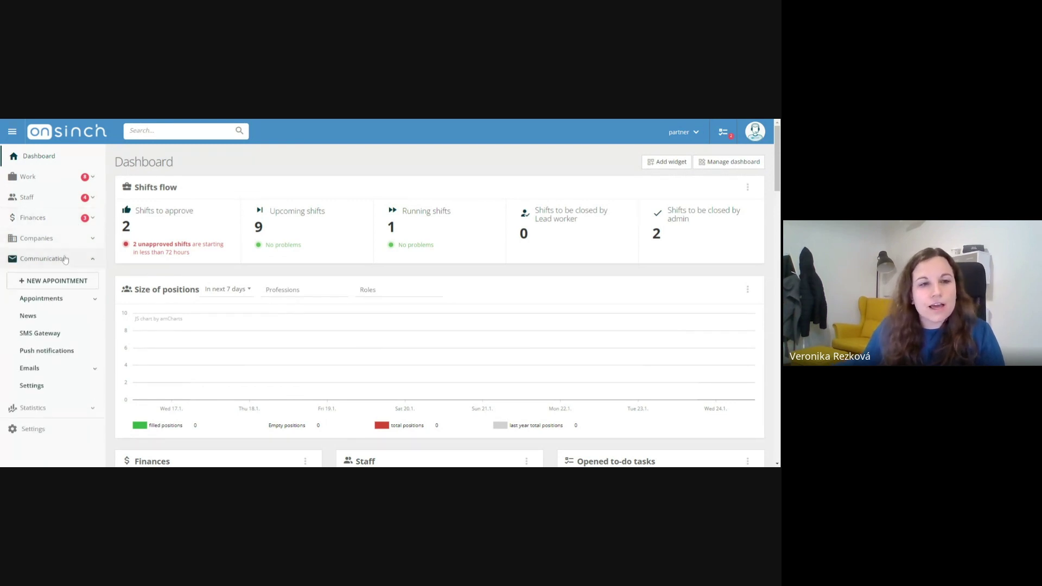
{"action": "left_click", "coordinate": [55, 350]}
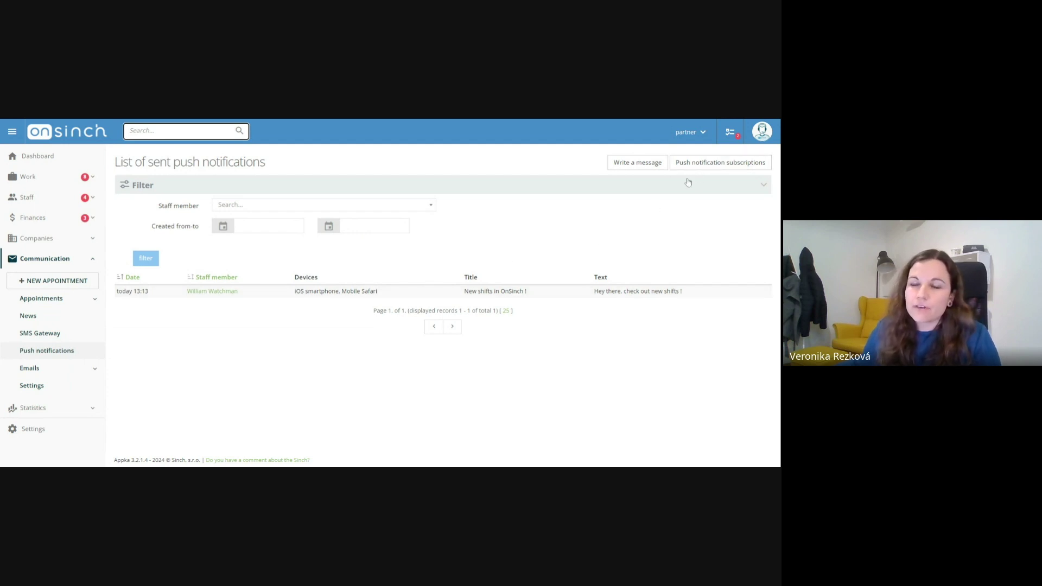
{"action": "left_click", "coordinate": [717, 164]}
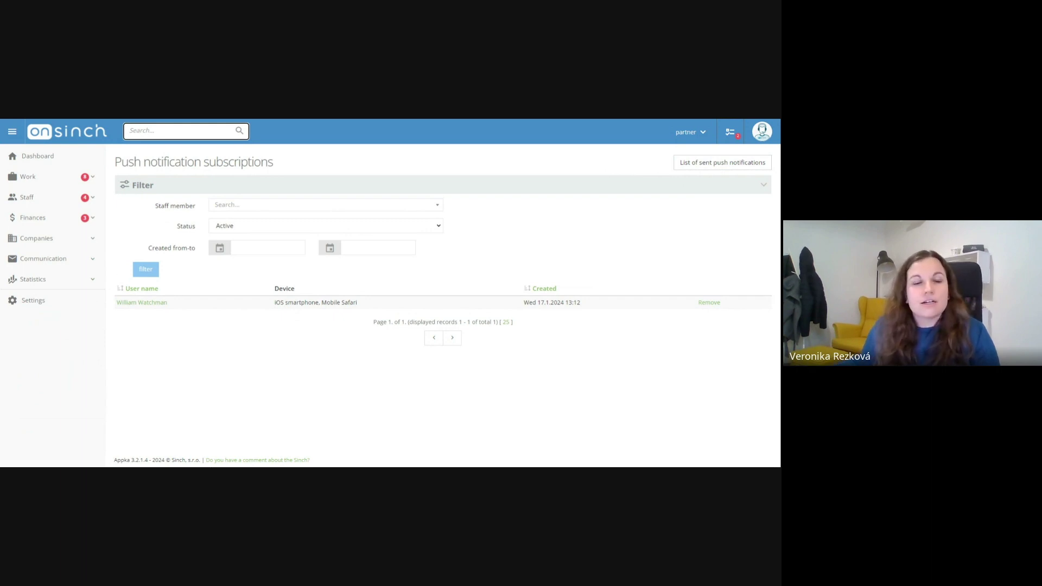
{"action": "left_click", "coordinate": [74, 258]}
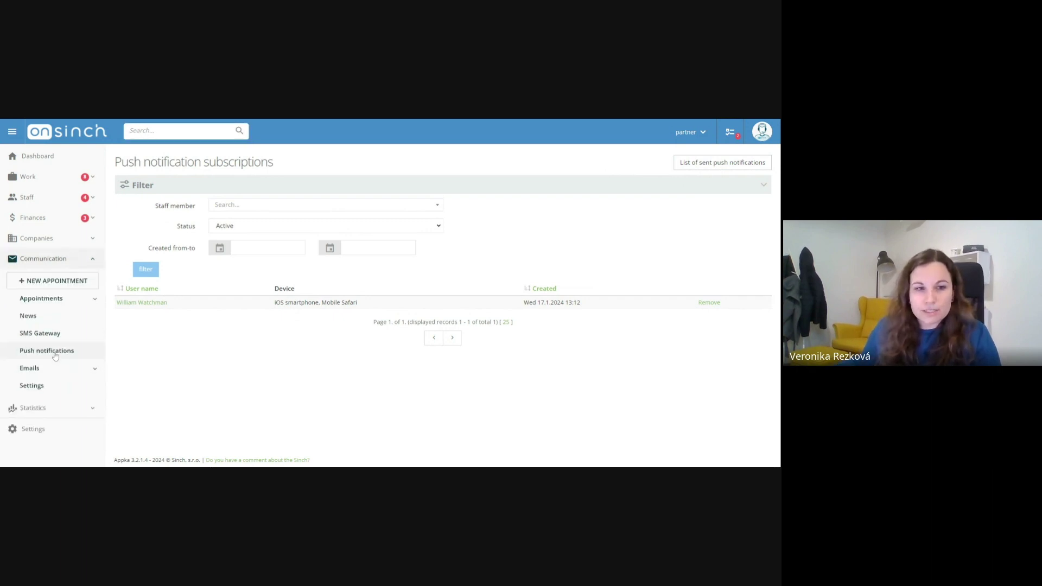
{"action": "left_click", "coordinate": [76, 351]}
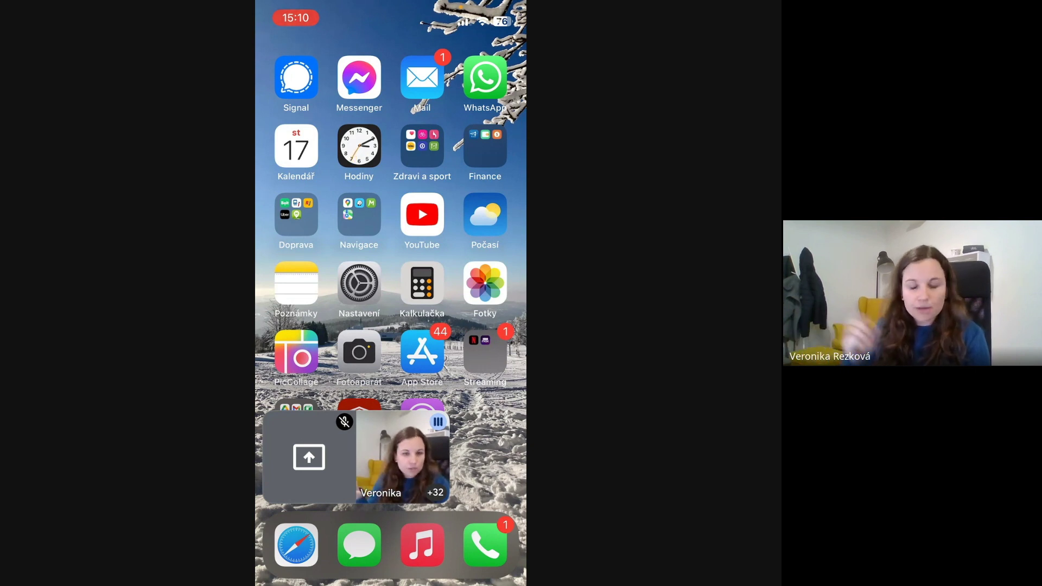
Switch to Safari on the phone and sign in to the staff portal with the saved e-mail and account password.
{"action": "left_click", "coordinate": [296, 544]}
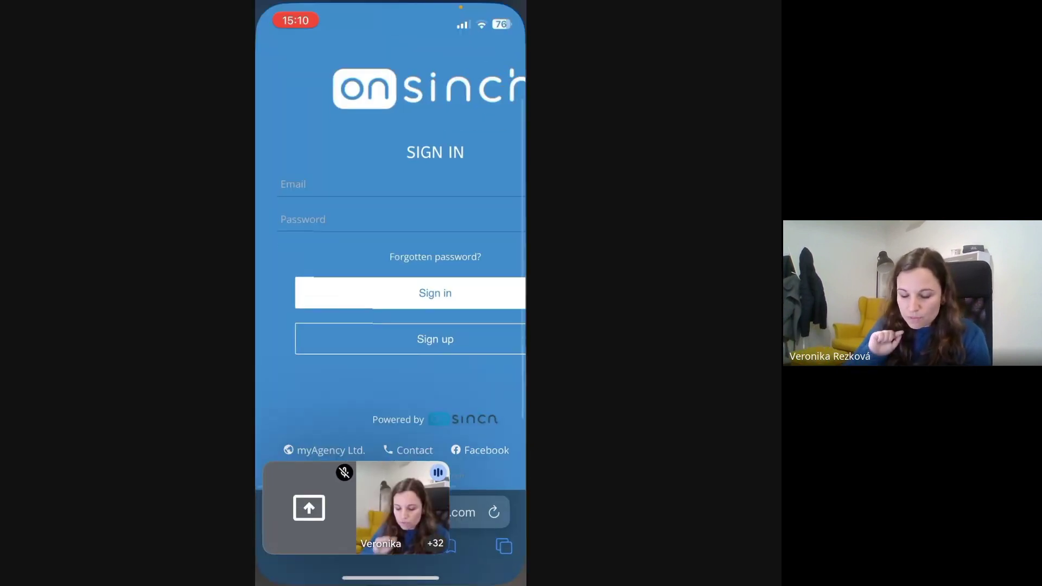
{"action": "scroll", "coordinate": [391, 260], "scroll_direction": "down", "scroll_amount": 3}
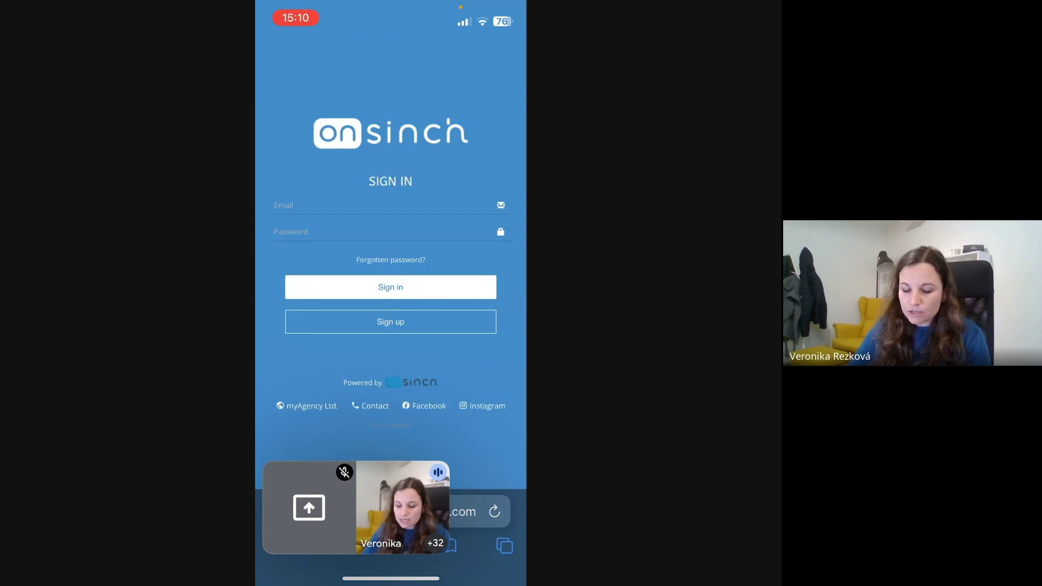
{"action": "left_click", "coordinate": [391, 287]}
{"action": "left_click_drag", "start_coordinate": [356, 290], "coordinate": [266, 505]}
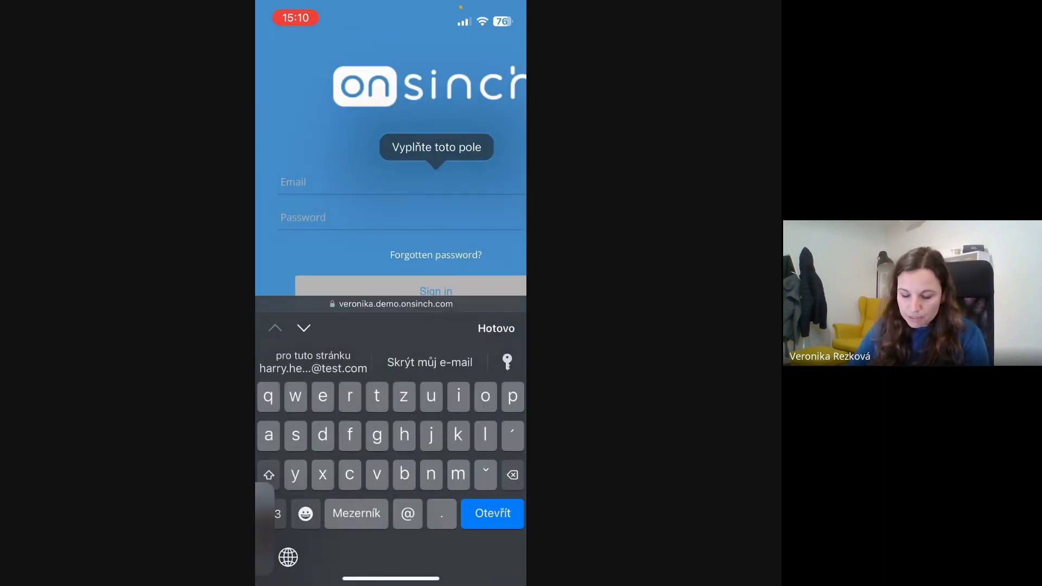
{"action": "left_click", "coordinate": [313, 362]}
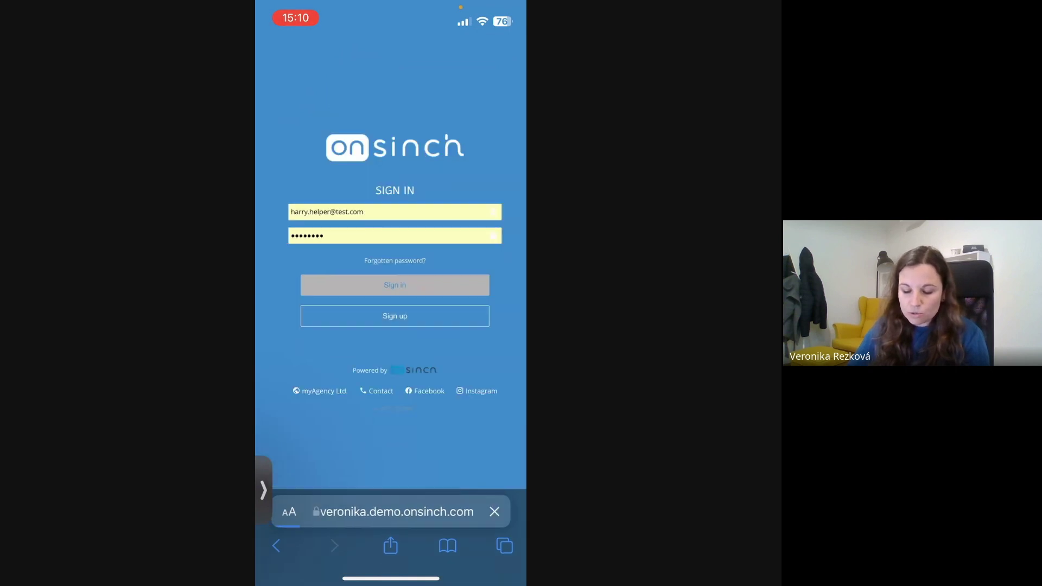
{"action": "left_click", "coordinate": [395, 285]}
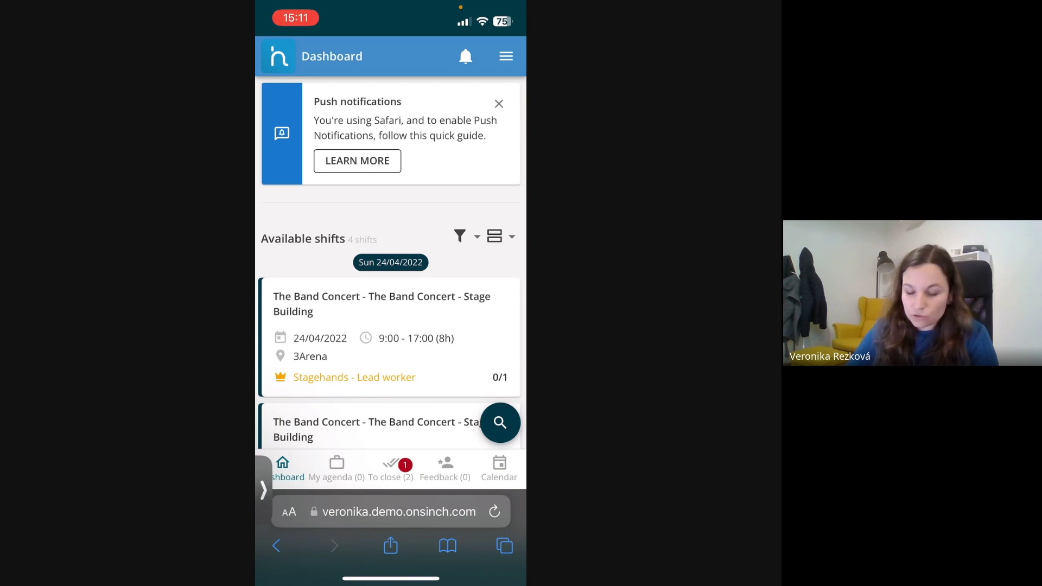
Read the Safari guide linked from the dashboard's push notifications notice and return to the dashboard.
{"action": "left_click", "coordinate": [357, 160]}
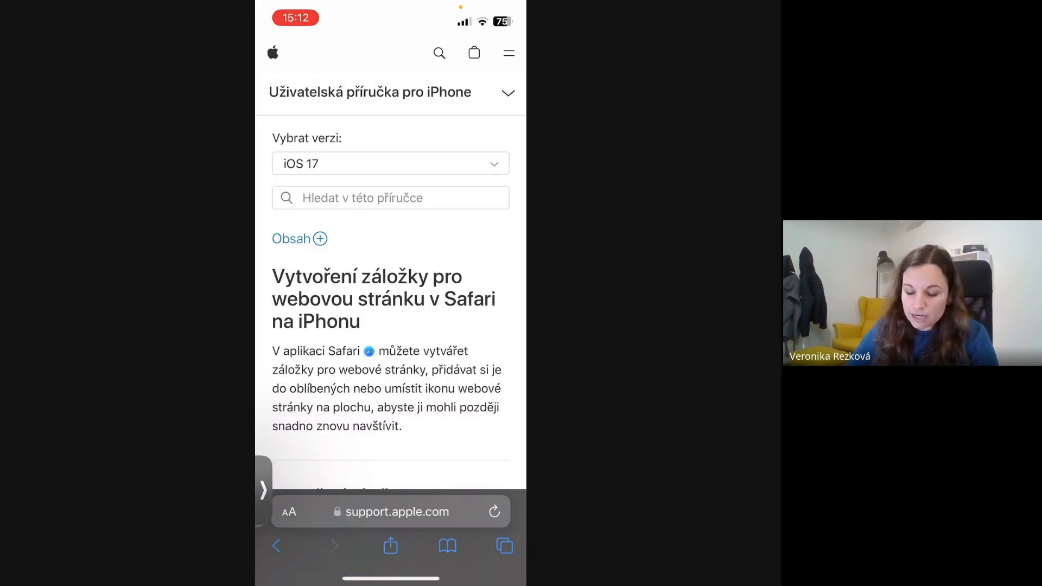
{"action": "scroll", "coordinate": [391, 293], "scroll_direction": "down", "scroll_amount": 5}
{"action": "scroll", "coordinate": [390, 293], "scroll_direction": "up", "scroll_amount": 6}
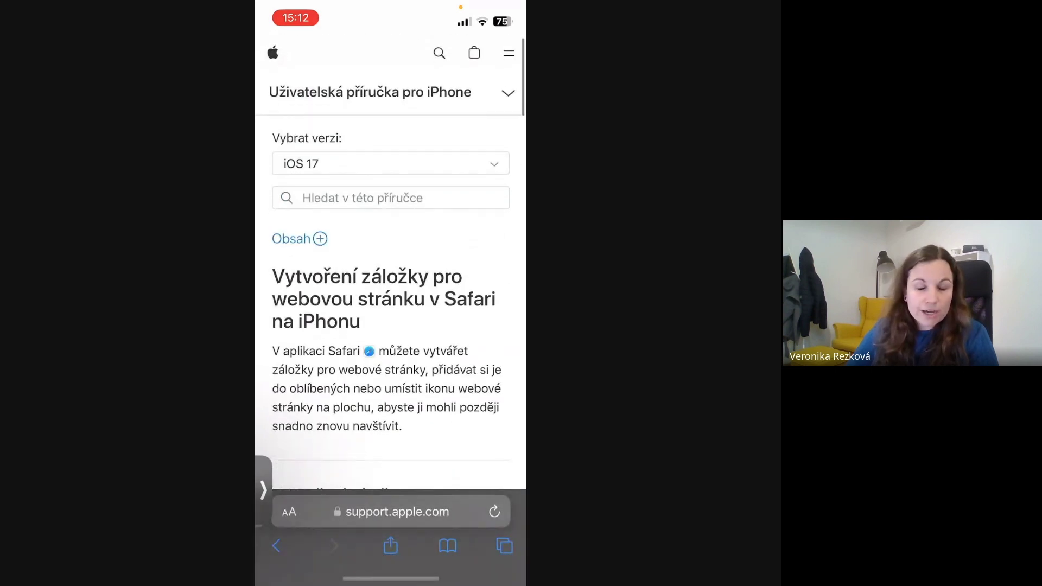
{"action": "left_click_drag", "start_coordinate": [257, 272], "coordinate": [489, 271]}
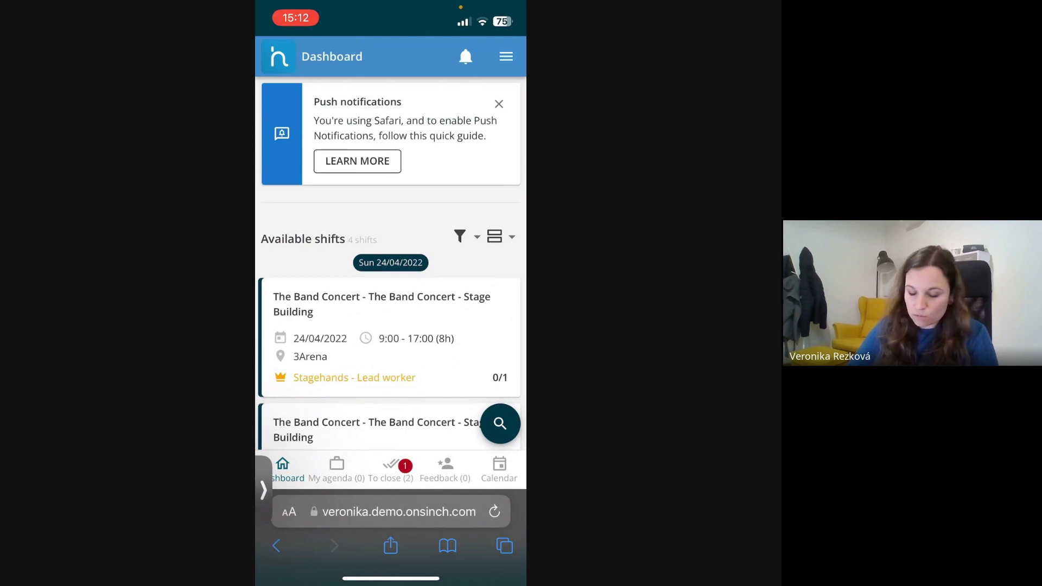
Add the dashboard page to the phone's home screen under the name "OnDinch".
{"action": "left_click", "coordinate": [391, 546]}
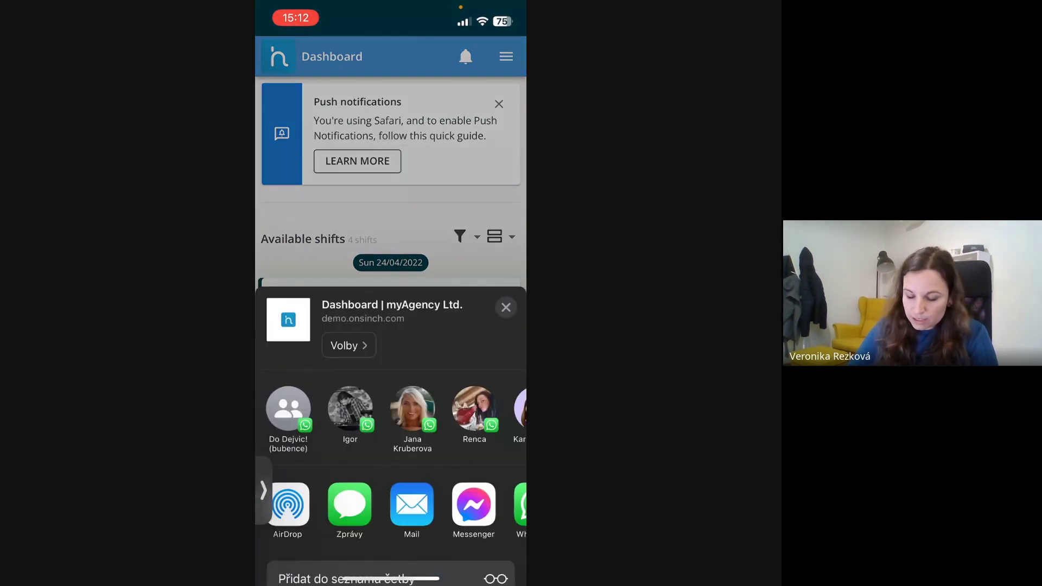
{"action": "scroll", "coordinate": [390, 380], "scroll_direction": "down", "scroll_amount": 5}
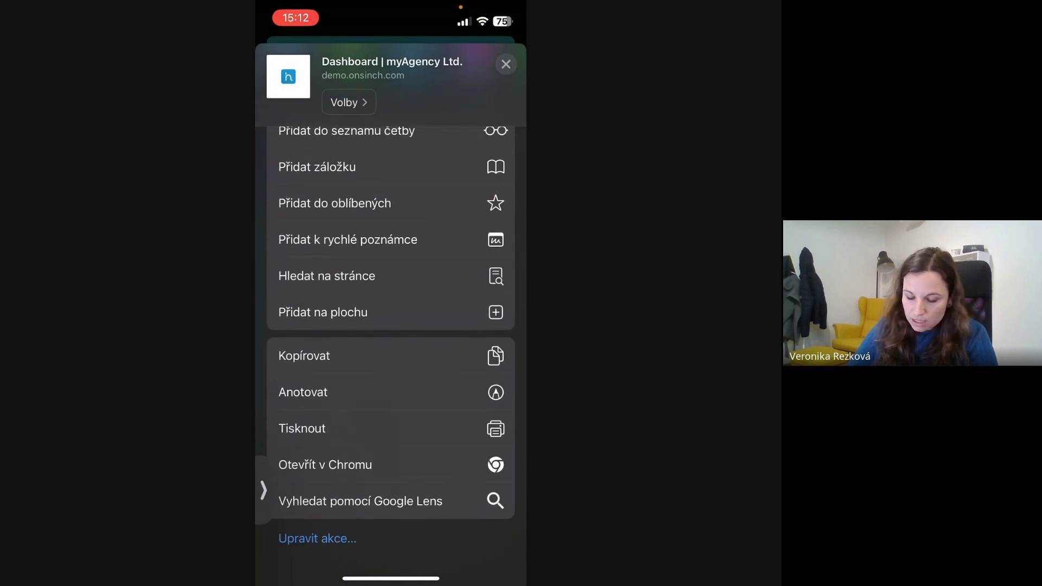
{"action": "left_click", "coordinate": [323, 309]}
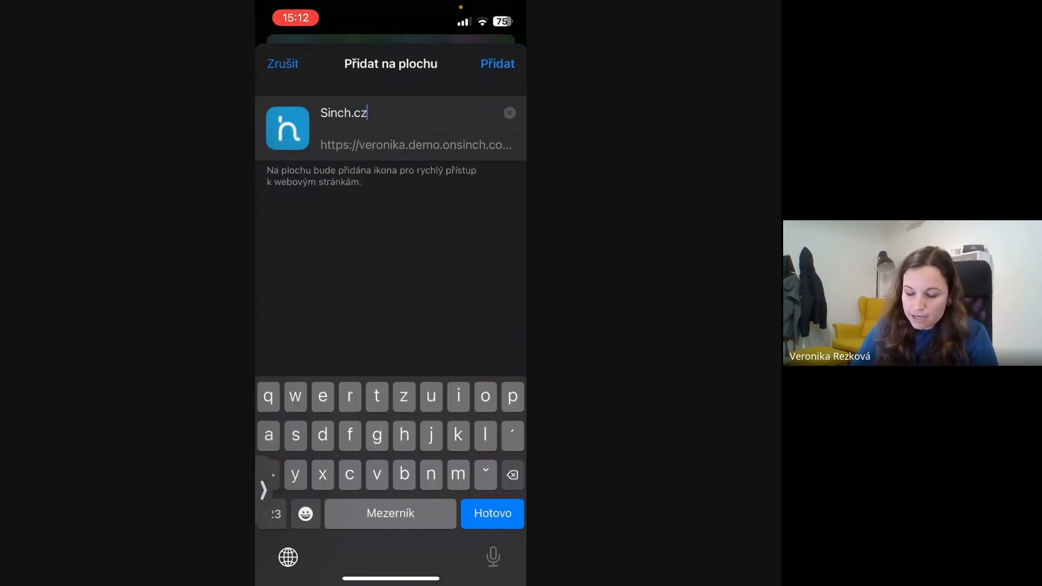
{"action": "left_click", "coordinate": [510, 112]}
{"action": "type", "text": "Onincg"}
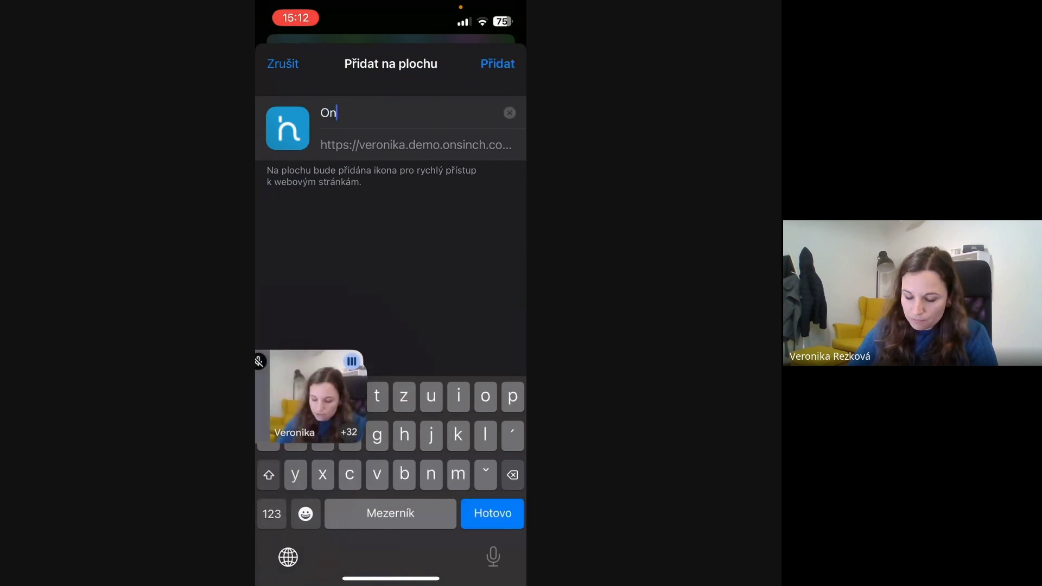
{"action": "key", "text": "BackSpace"}
{"action": "key", "text": "BackSpace"}
{"action": "key", "text": "BackSpace"}
{"action": "key", "text": "BackSpace"}
{"action": "type", "text": "Dinch"}
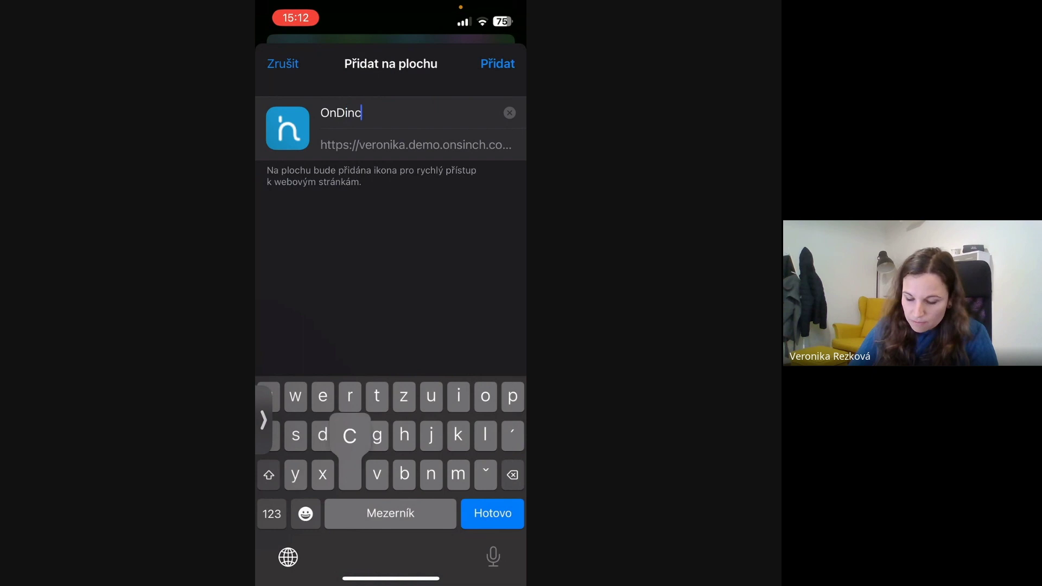
{"action": "key", "text": "BackSpace"}
{"action": "key", "text": "BackSpace"}
{"action": "key", "text": "BackSpace"}
{"action": "key", "text": "BackSpace"}
{"action": "key", "text": "BackSpace"}
{"action": "type", "text": "Dinch"}
{"action": "left_click", "coordinate": [498, 63]}
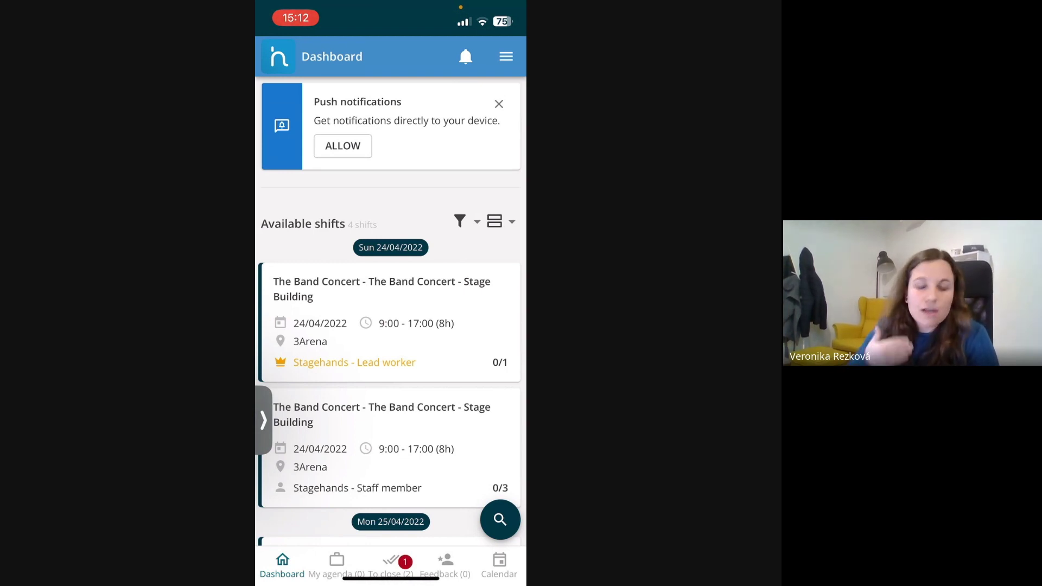
Allow push notifications from the home screen app's dashboard and grant the phone's notification permission.
{"action": "left_click", "coordinate": [342, 145]}
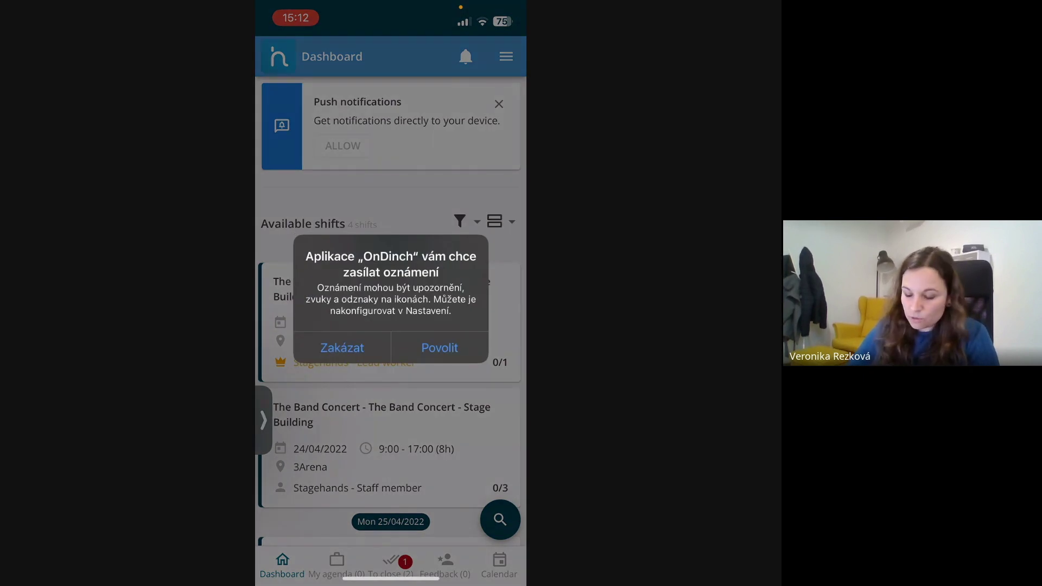
{"action": "left_click", "coordinate": [440, 347]}
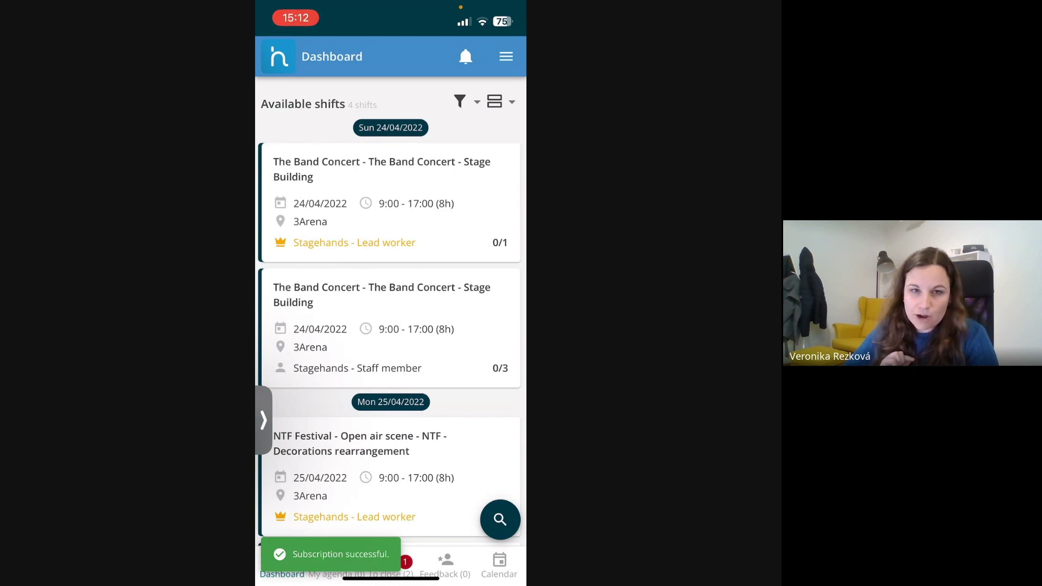
Open the notification settings from the signed-in staff member's profile.
{"action": "left_click", "coordinate": [506, 56]}
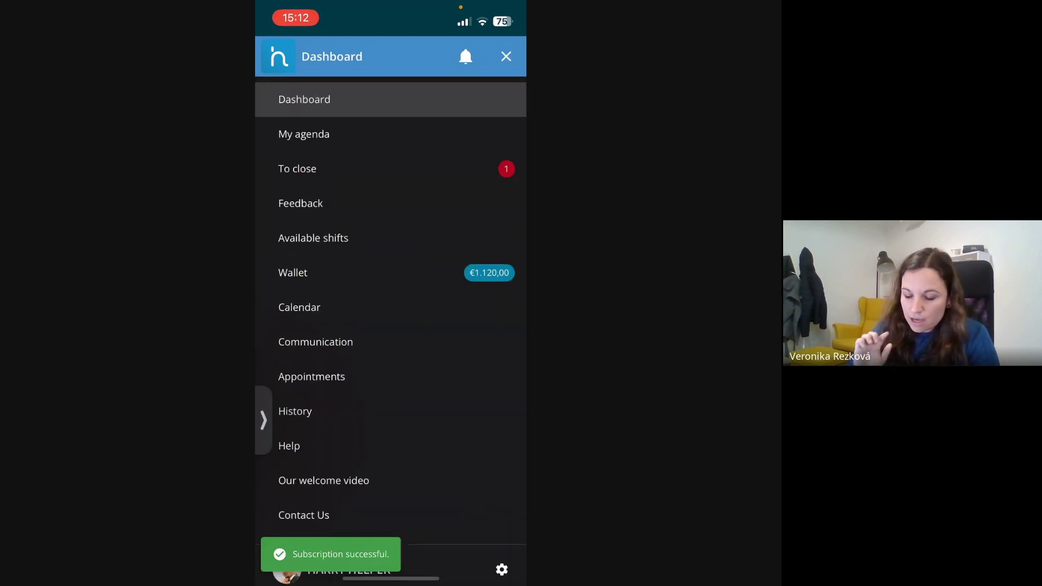
{"action": "scroll", "coordinate": [391, 282], "scroll_direction": "down", "scroll_amount": 1}
{"action": "scroll", "coordinate": [391, 325], "scroll_direction": "down", "scroll_amount": 3}
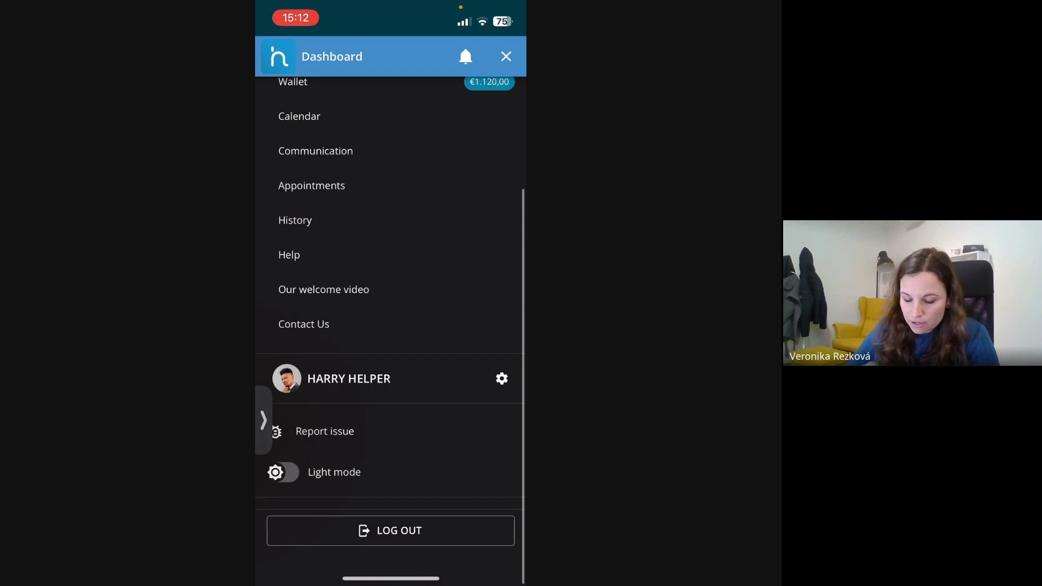
{"action": "left_click", "coordinate": [347, 400]}
{"action": "scroll", "coordinate": [391, 325], "scroll_direction": "down", "scroll_amount": 5}
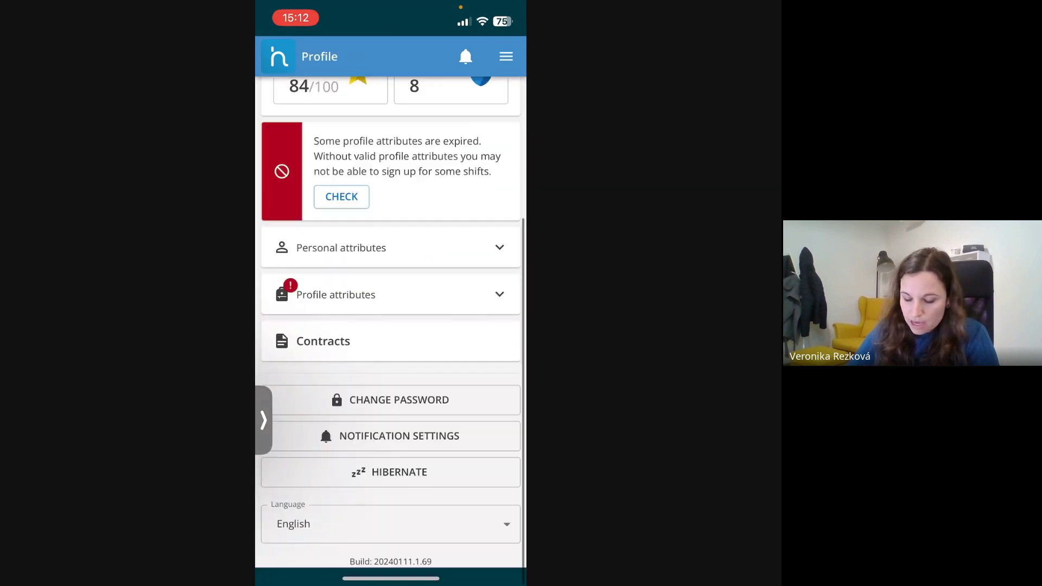
{"action": "left_click", "coordinate": [400, 454]}
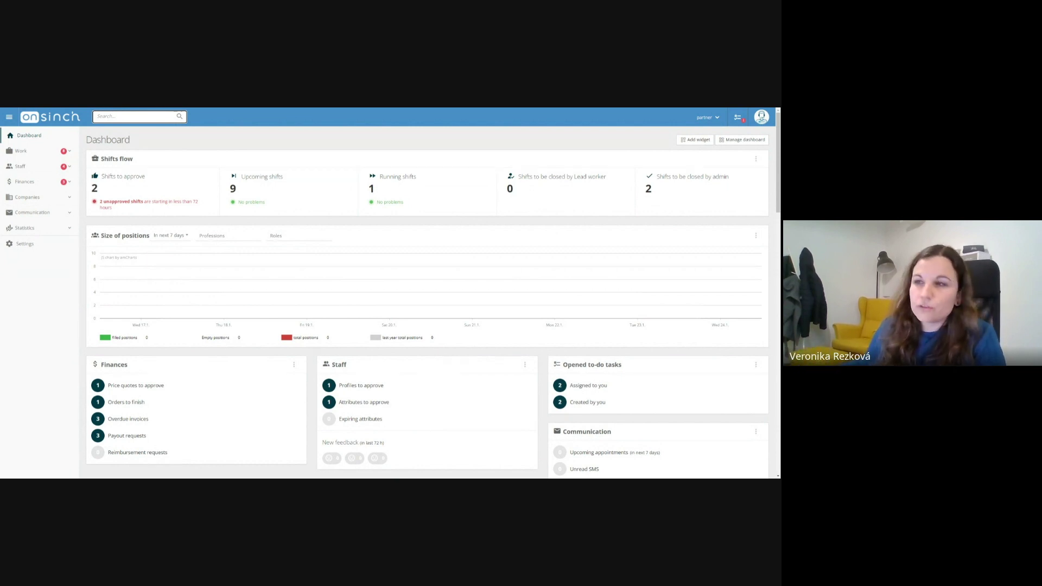
Switch to the admin dashboard, search for the staff member by first name and open their communication history.
{"action": "left_click", "coordinate": [128, 118]}
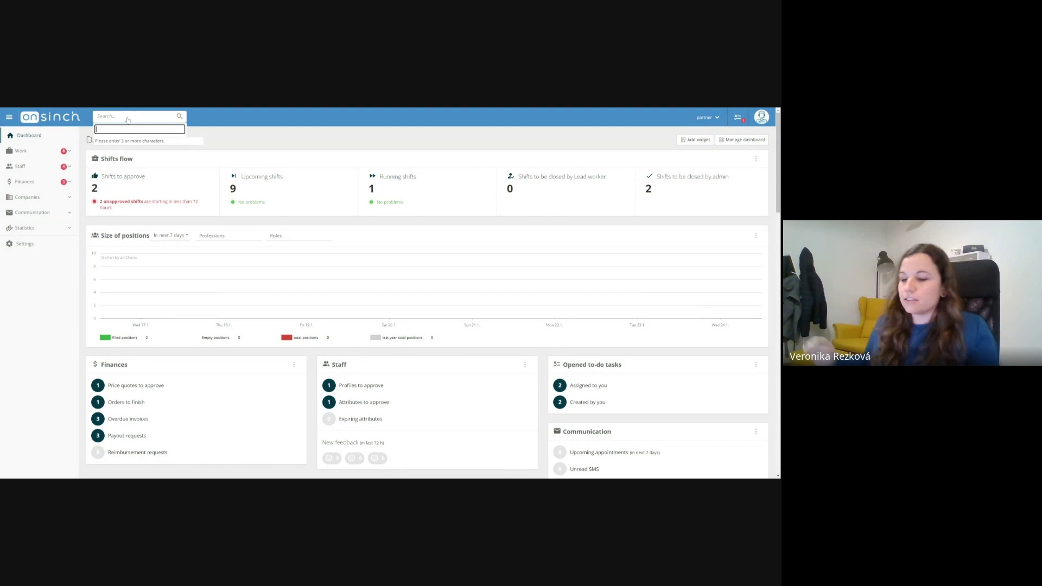
{"action": "type", "text": "harry"}
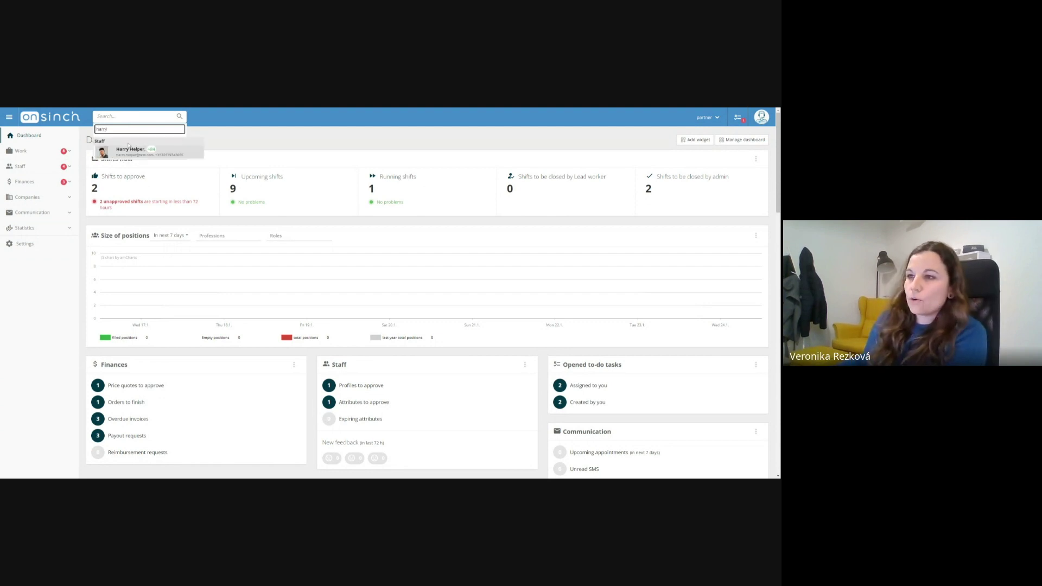
{"action": "left_click", "coordinate": [128, 154]}
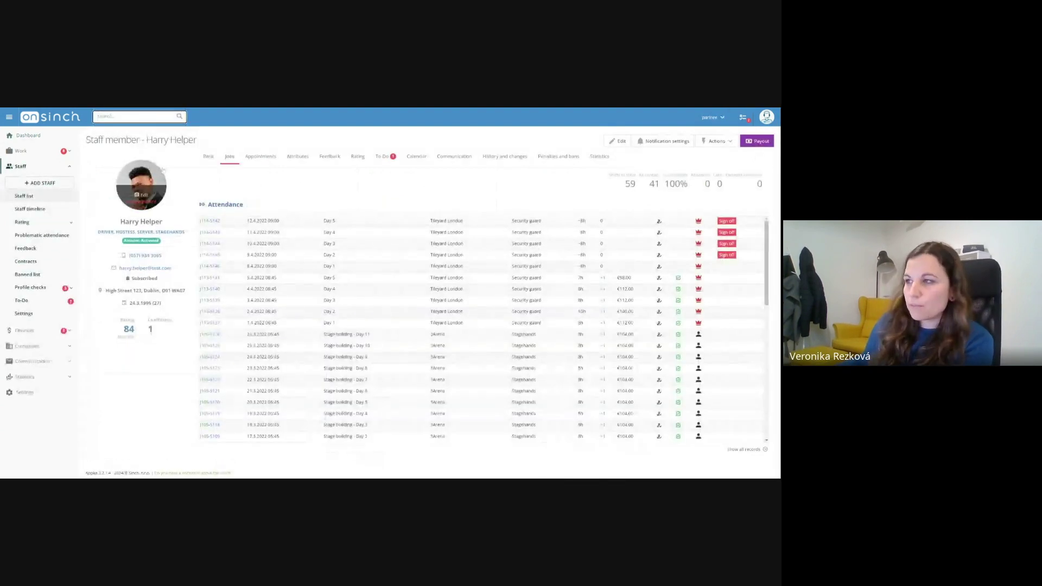
{"action": "left_click", "coordinate": [448, 159]}
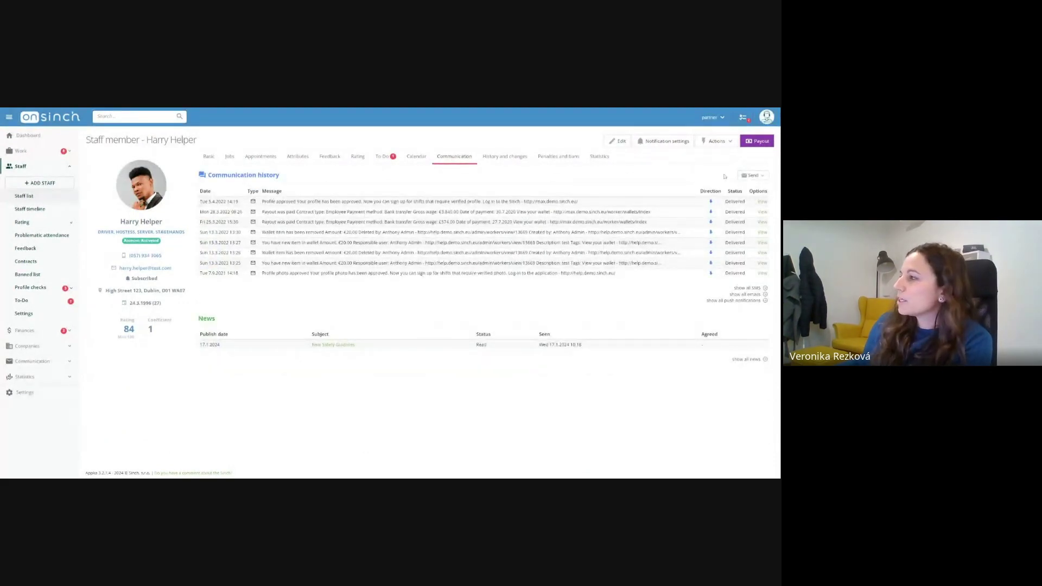
Send the staff member a push notification titled "Hello" and reopen their communication history.
{"action": "left_click", "coordinate": [752, 175]}
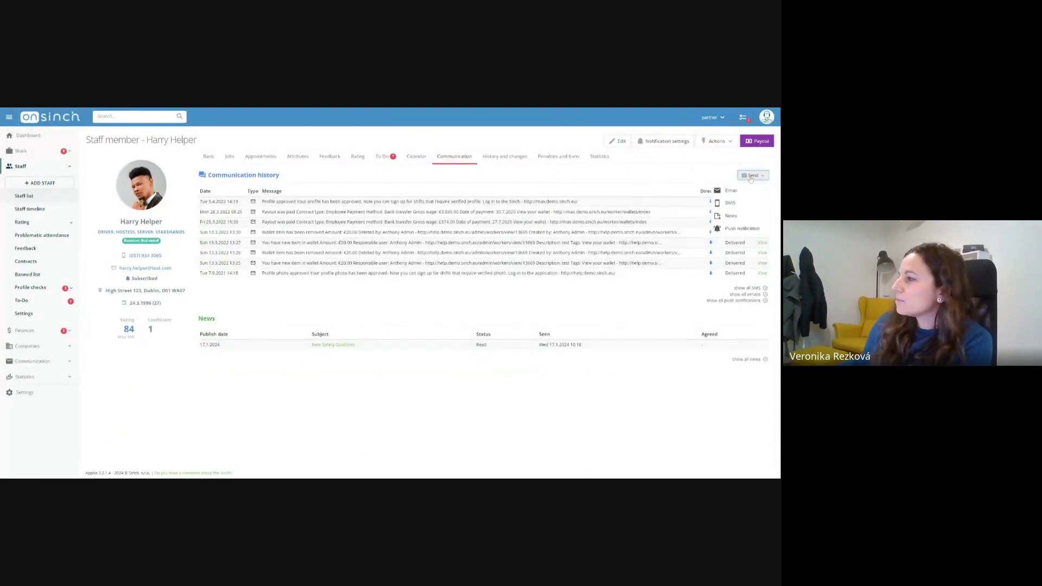
{"action": "left_click", "coordinate": [737, 229]}
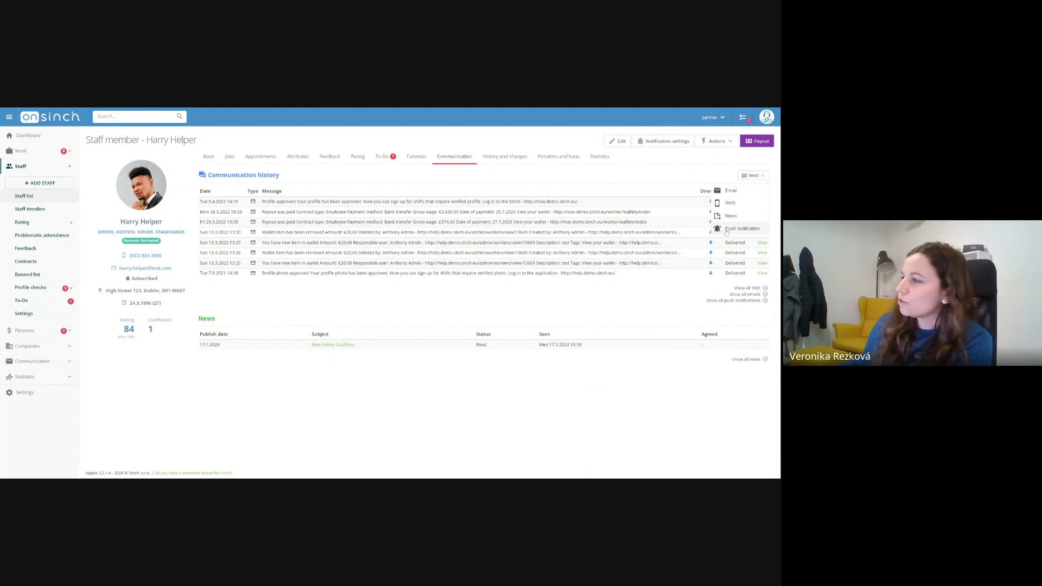
{"action": "type", "text": "Hello"}
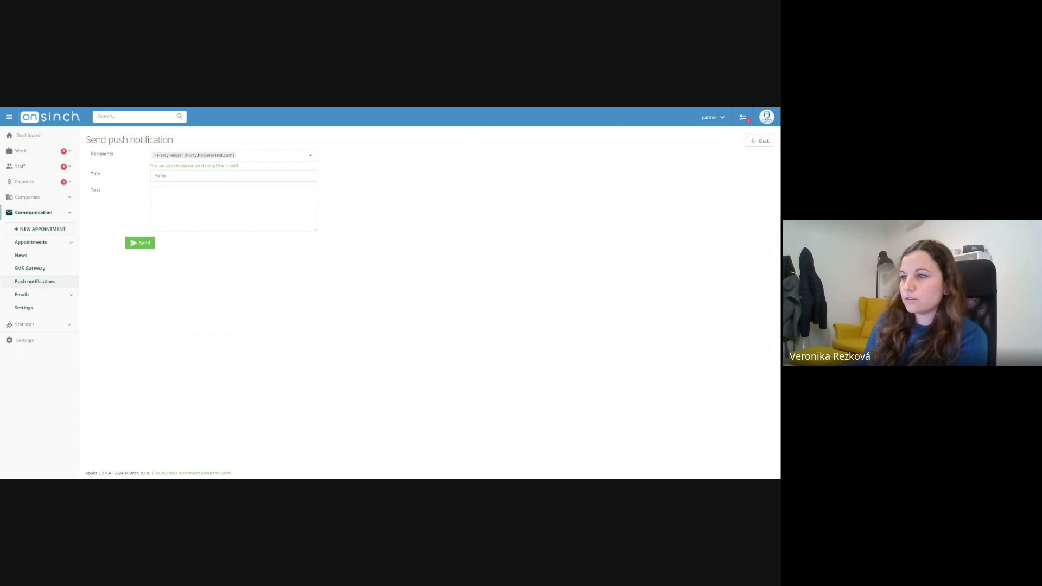
{"action": "left_click", "coordinate": [141, 243]}
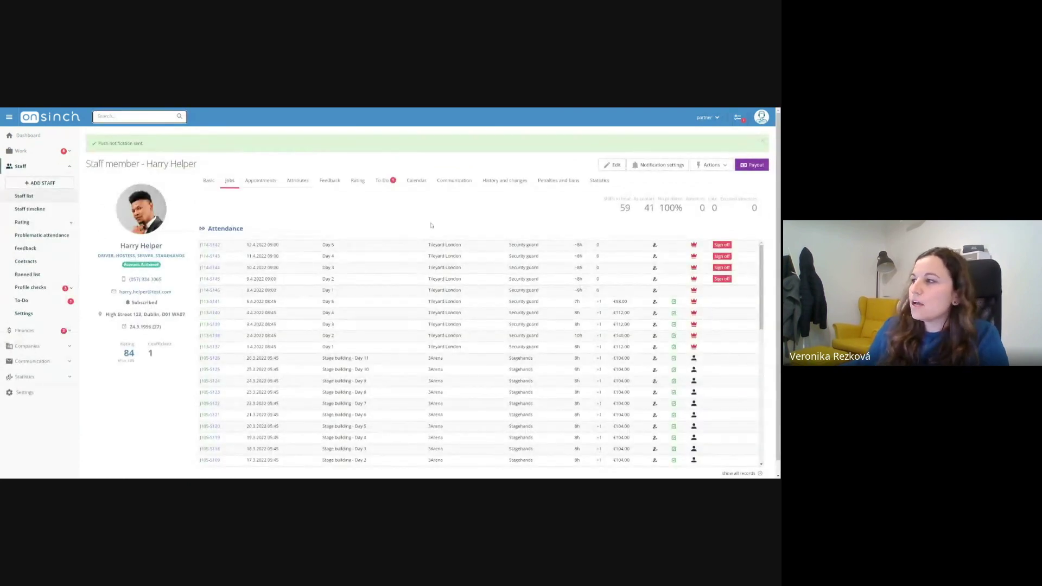
{"action": "left_click", "coordinate": [455, 181]}
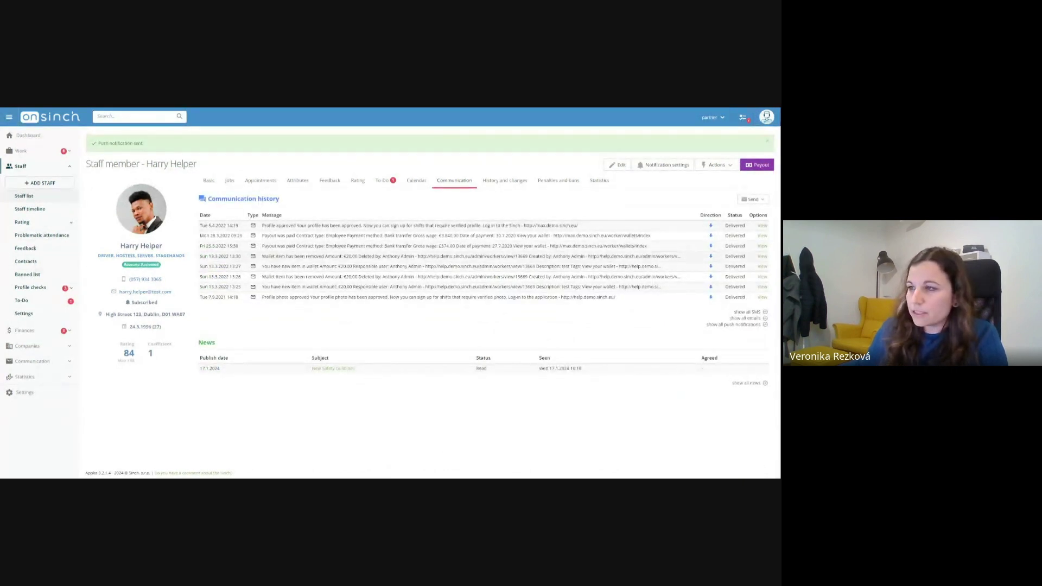
Open the staff list and review its filter options, including the active push notification subscription filter.
{"action": "left_click", "coordinate": [54, 198]}
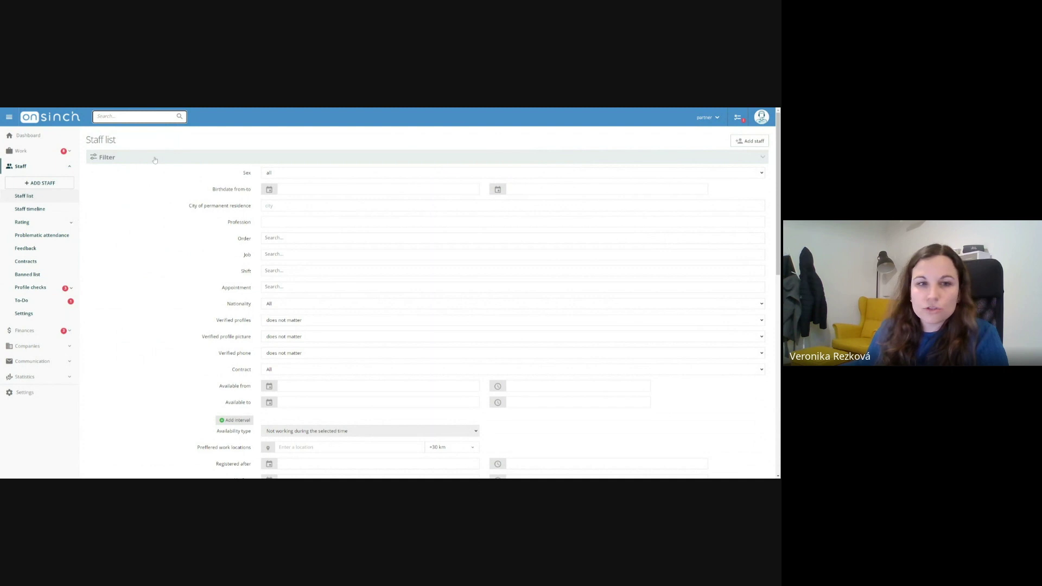
{"action": "left_click", "coordinate": [155, 158]}
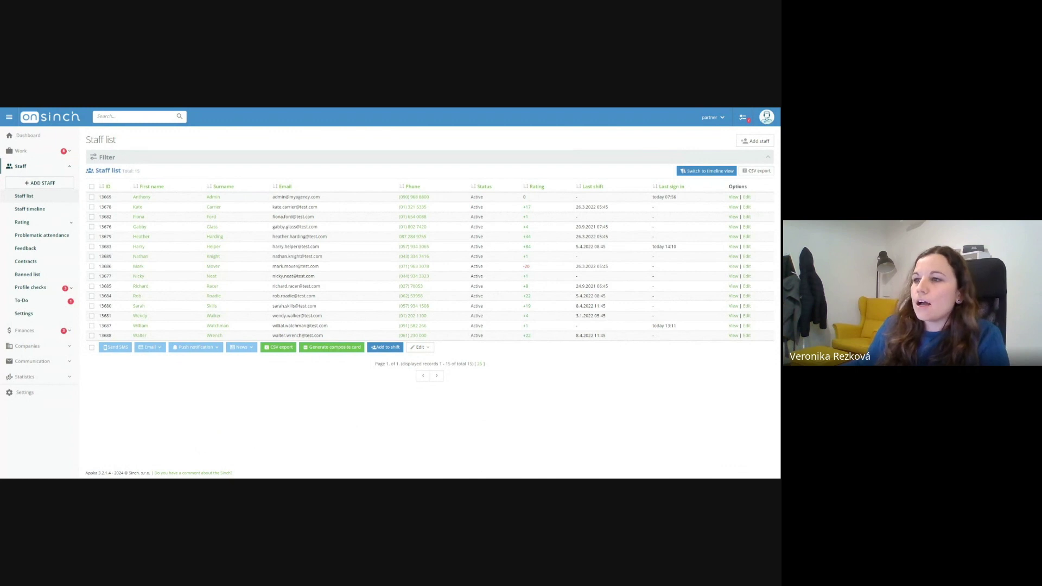
{"action": "left_click", "coordinate": [145, 159]}
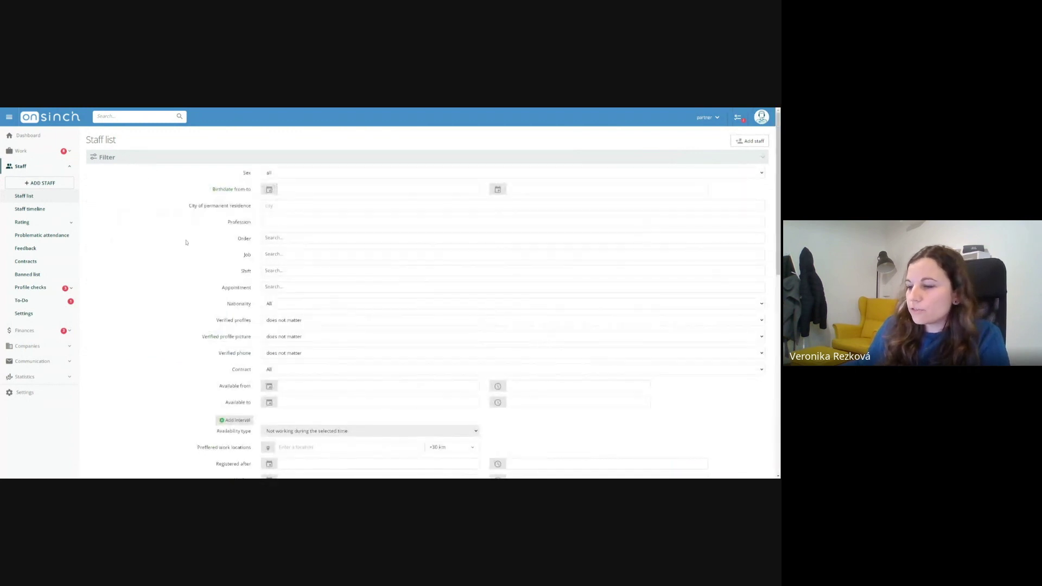
{"action": "scroll", "coordinate": [186, 242], "scroll_direction": "down", "scroll_amount": 3}
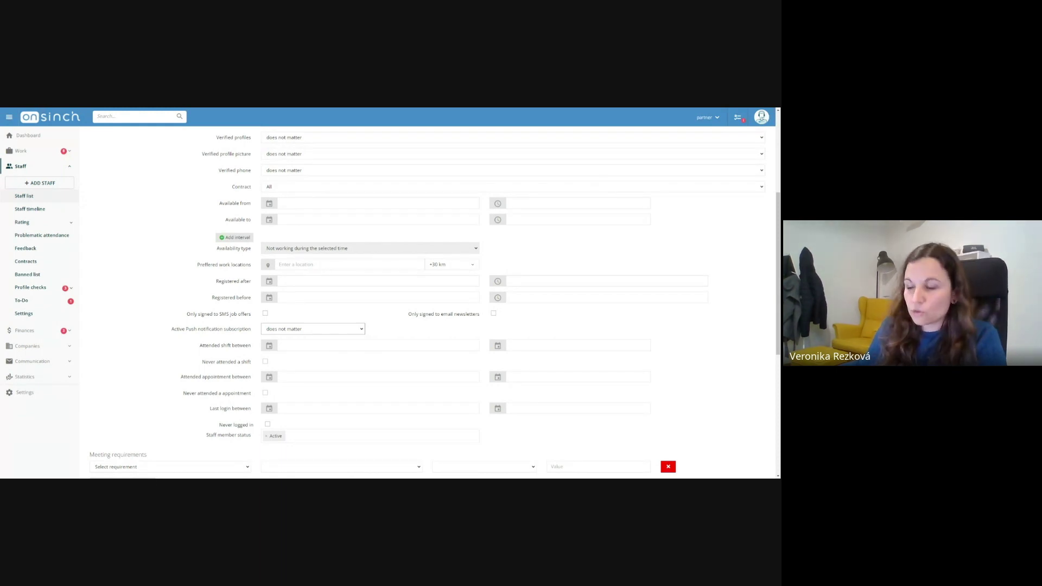
{"action": "key", "text": "Tab"}
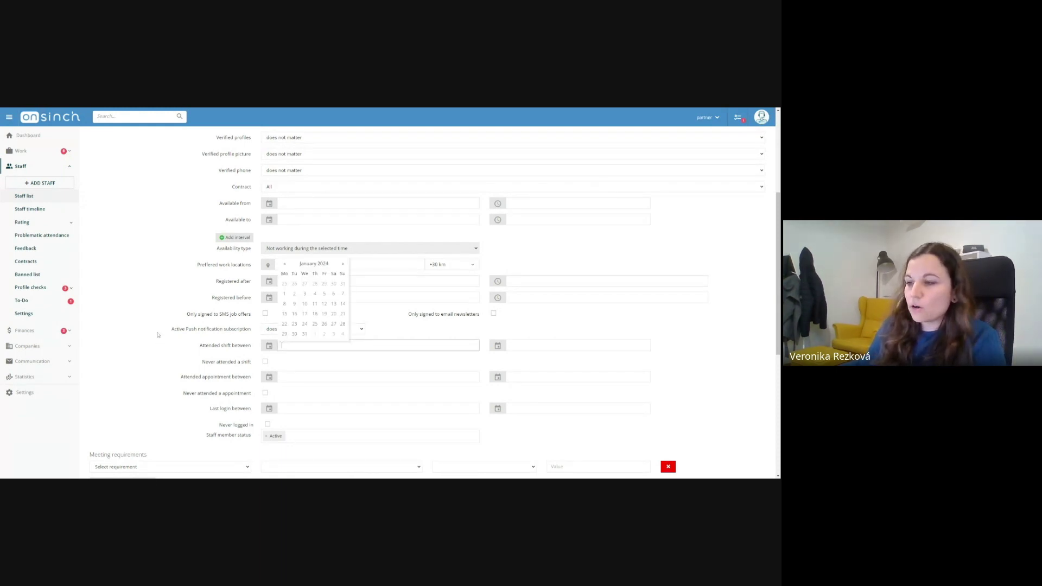
{"action": "scroll", "coordinate": [140, 342], "scroll_direction": "down", "scroll_amount": 3}
{"action": "scroll", "coordinate": [140, 342], "scroll_direction": "down", "scroll_amount": 3}
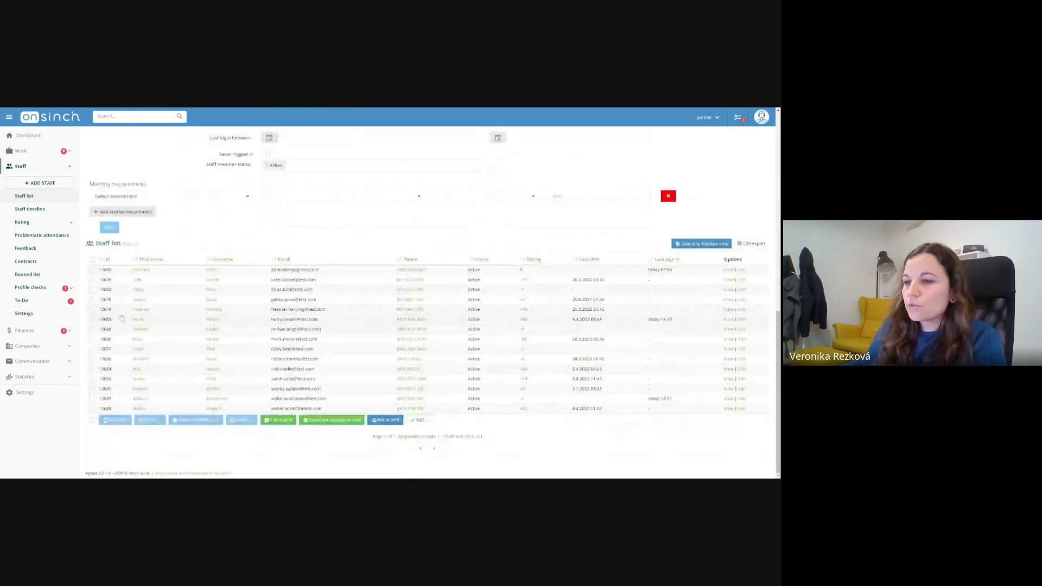
Select all staff members in the list and start a push notification to the selected ones.
{"action": "left_click", "coordinate": [91, 260]}
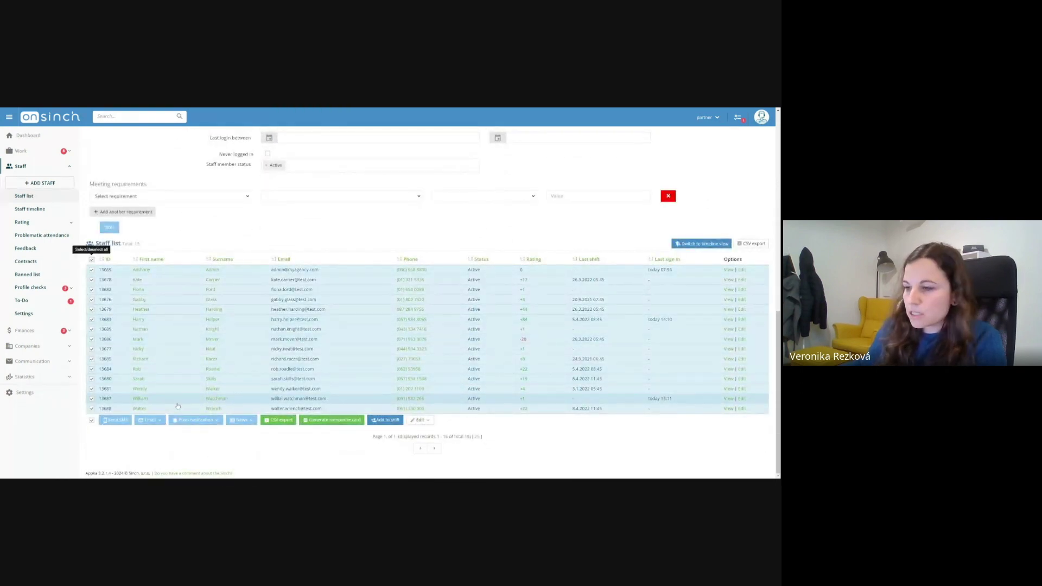
{"action": "left_click", "coordinate": [216, 422]}
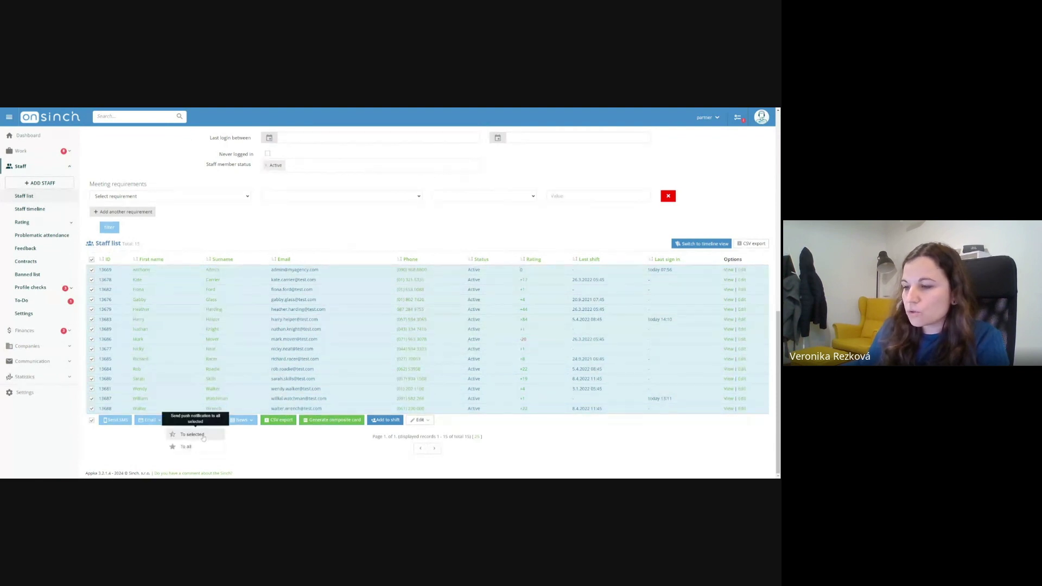
{"action": "left_click", "coordinate": [203, 436]}
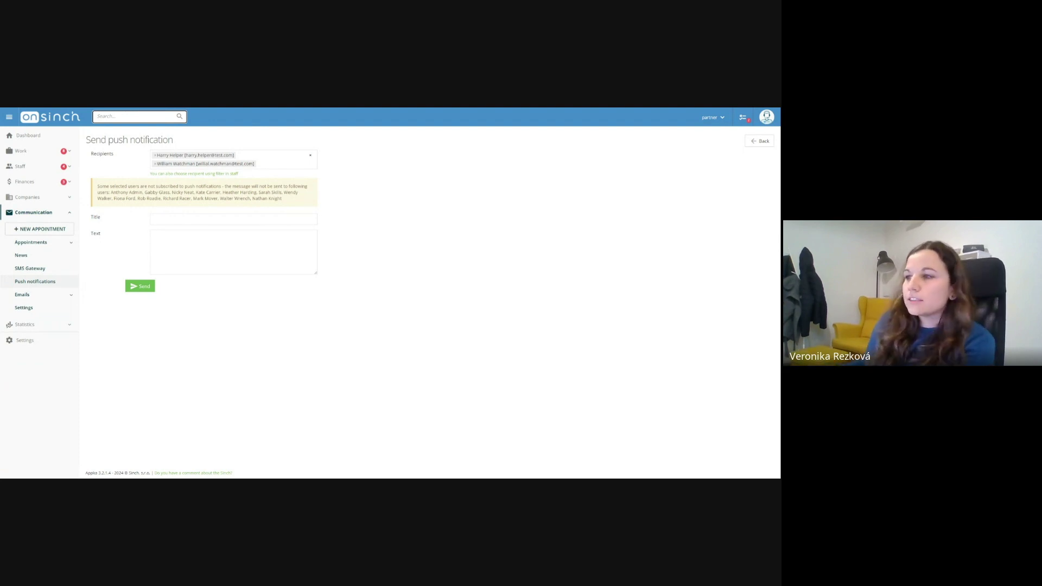
Send the selected staff a push notification titled "Hello" with the text "Hello there".
{"action": "left_click", "coordinate": [233, 219]}
{"action": "type", "text": "Hello"}
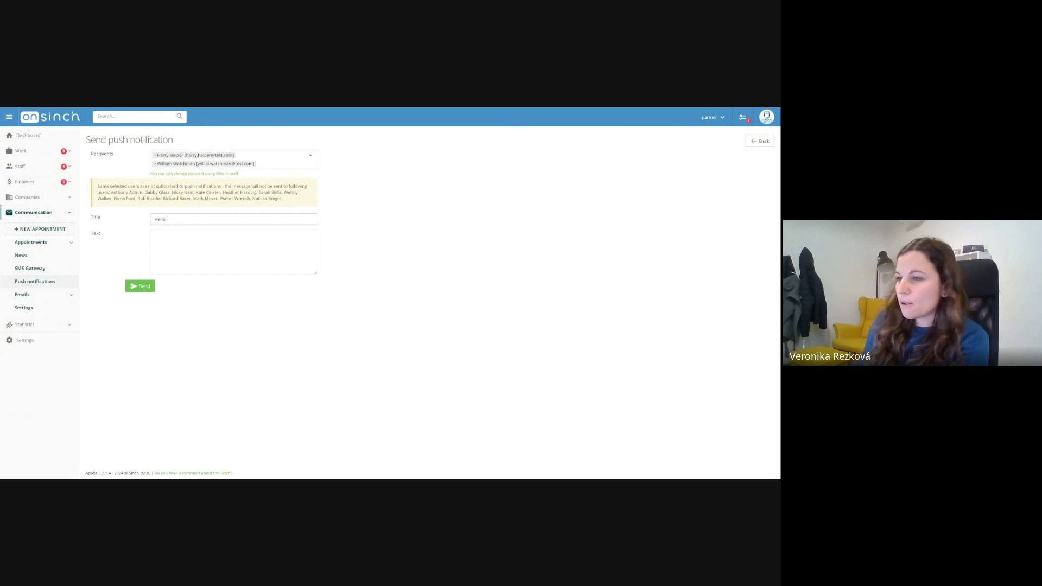
{"action": "left_click", "coordinate": [163, 235]}
{"action": "type", "text": "Hello "}
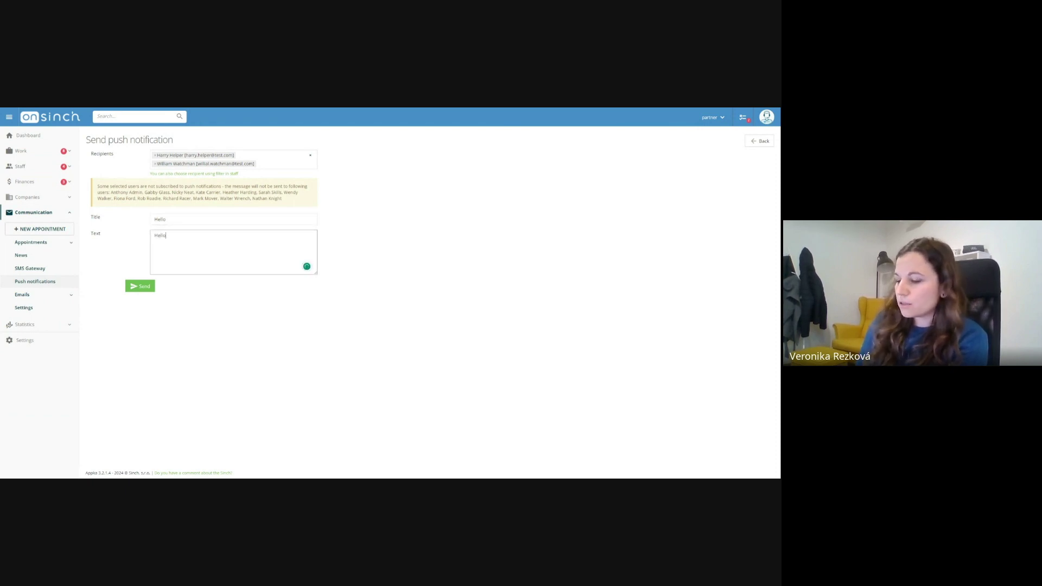
{"action": "type", "text": "there"}
{"action": "left_click", "coordinate": [143, 285]}
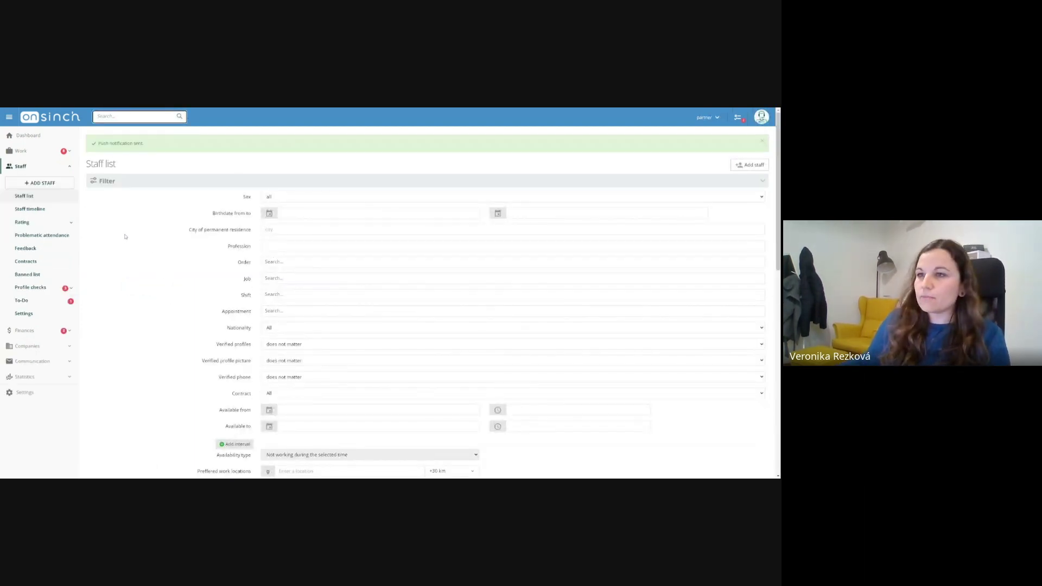
Open the Load-out shift of the Concert for Freedom job from the upcoming shifts.
{"action": "left_click", "coordinate": [60, 155]}
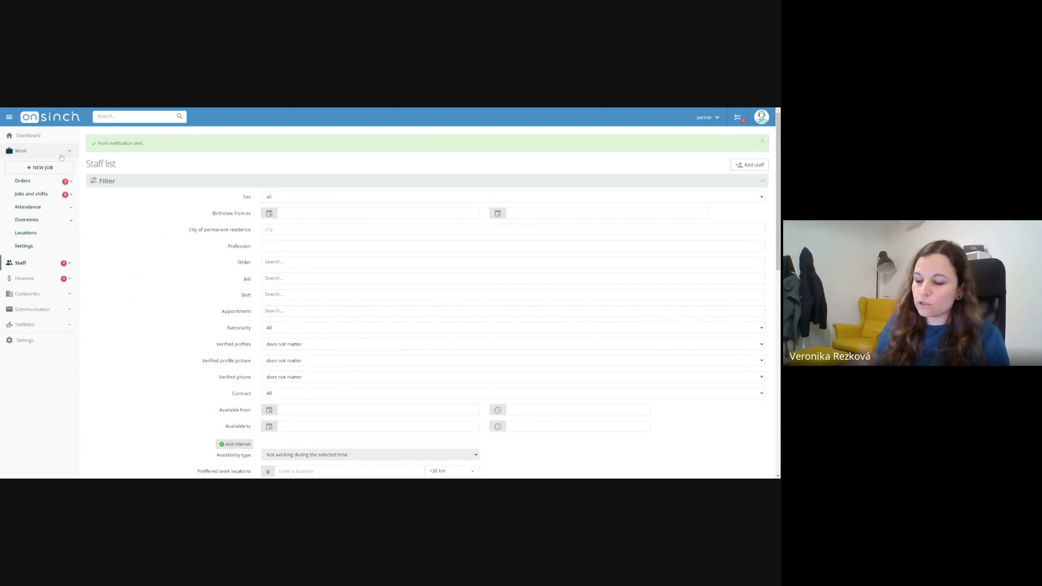
{"action": "left_click", "coordinate": [60, 196]}
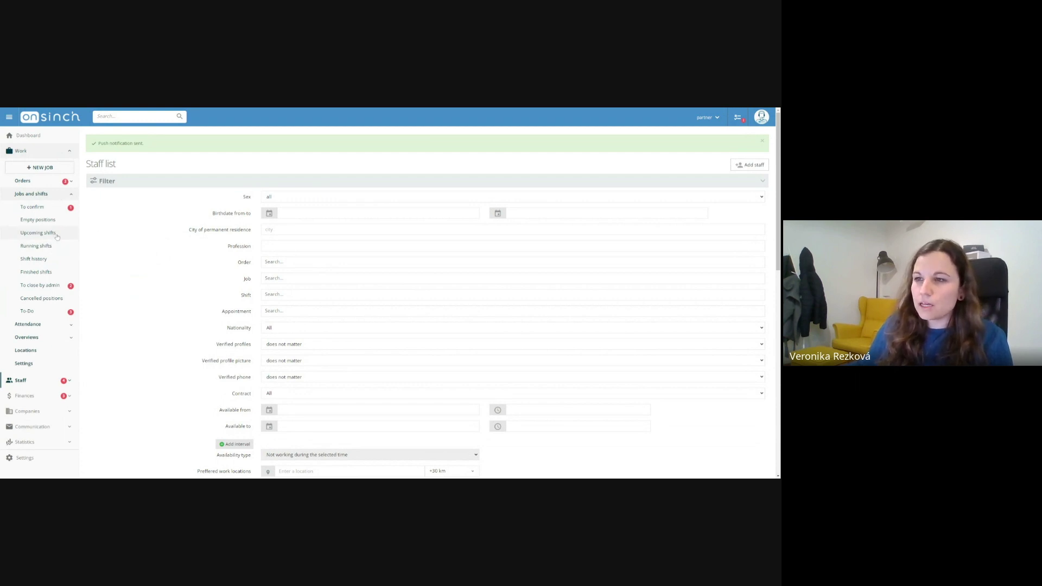
{"action": "left_click", "coordinate": [38, 232]}
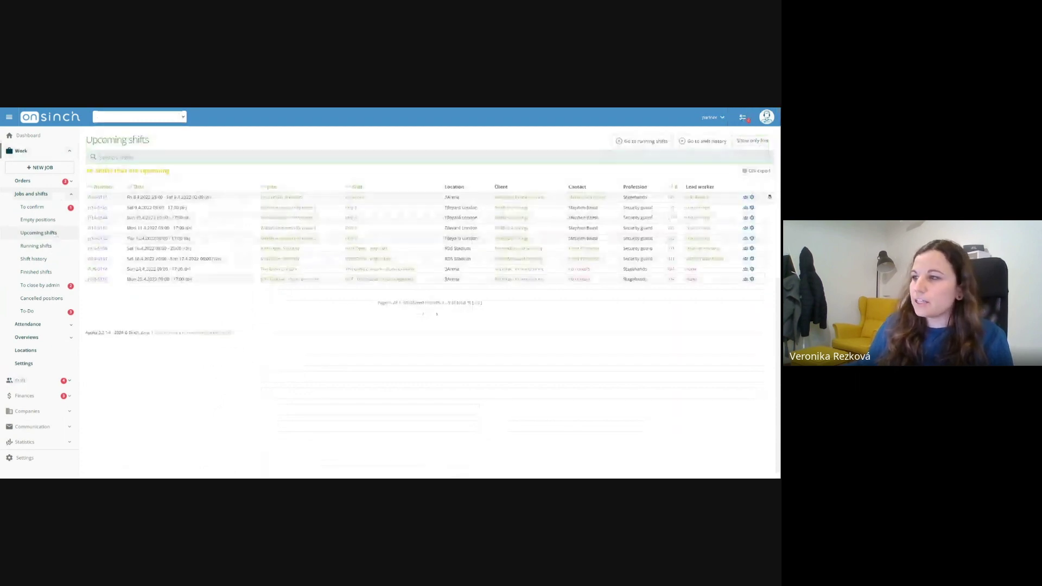
{"action": "left_click", "coordinate": [355, 199]}
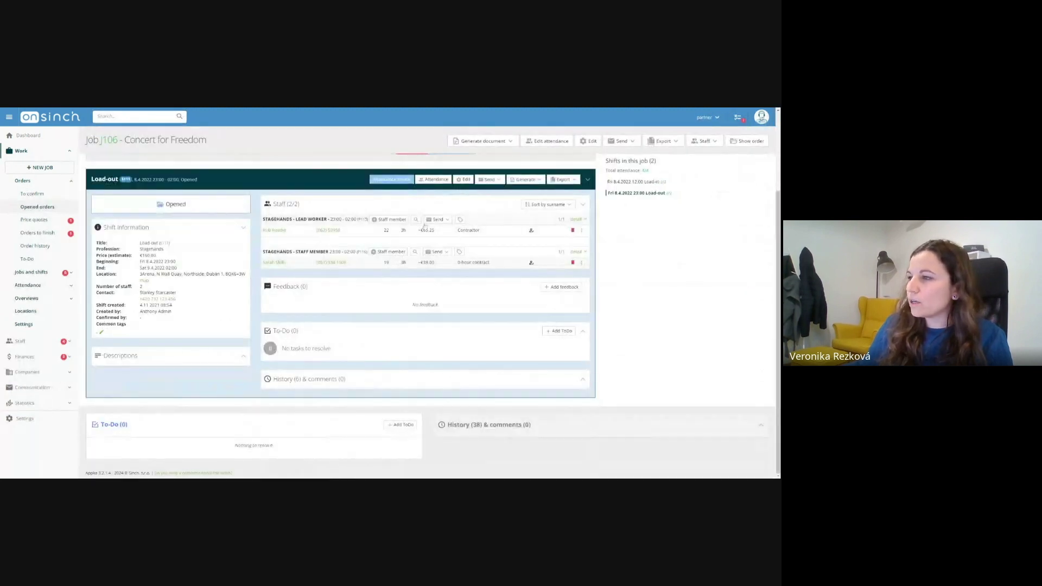
Show the send options for the Load-out shift, its stagehands staff member position and the whole job.
{"action": "left_click", "coordinate": [494, 212]}
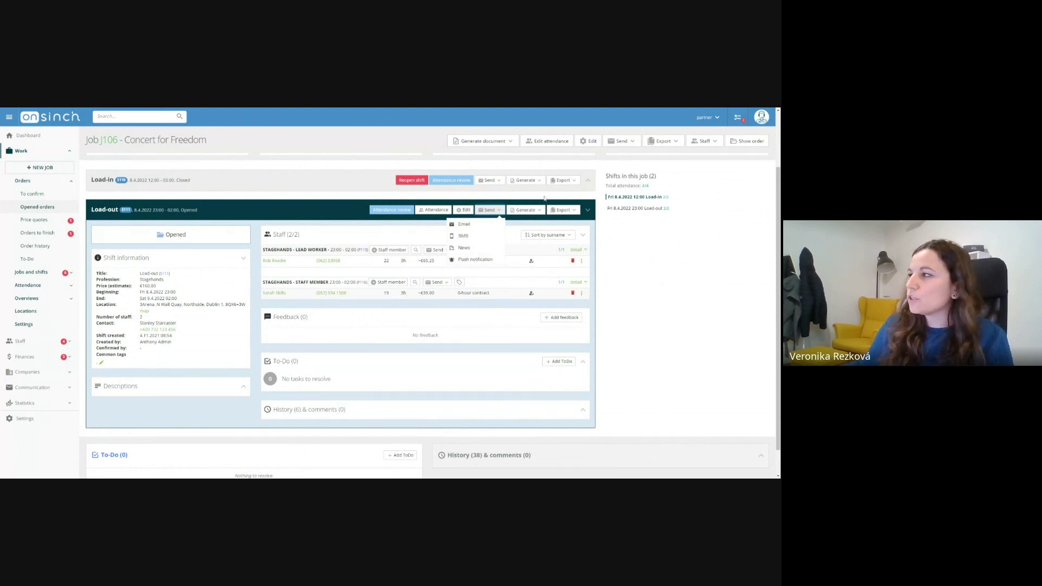
{"action": "left_click", "coordinate": [437, 282]}
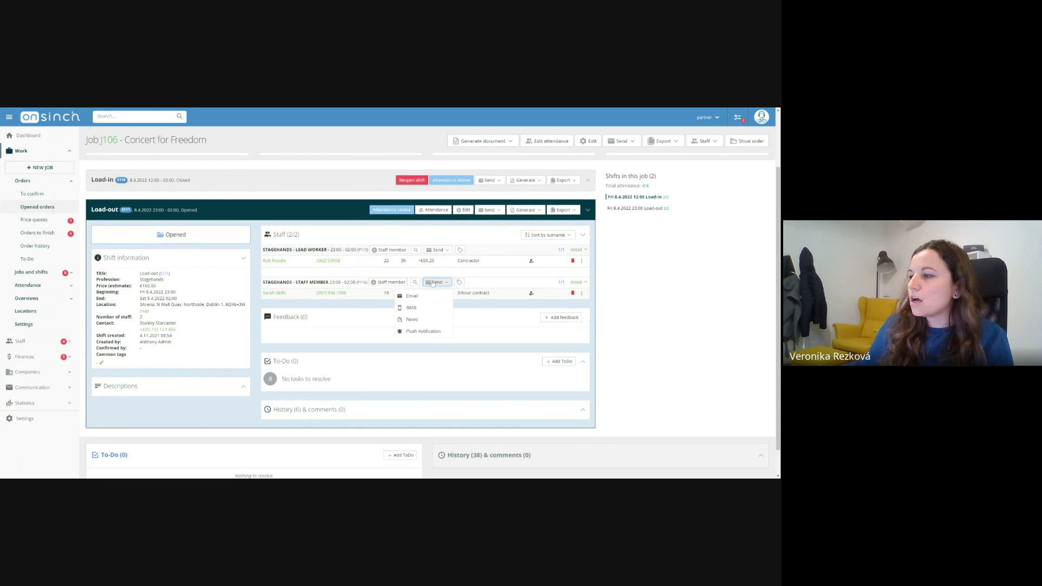
{"action": "left_click", "coordinate": [622, 142]}
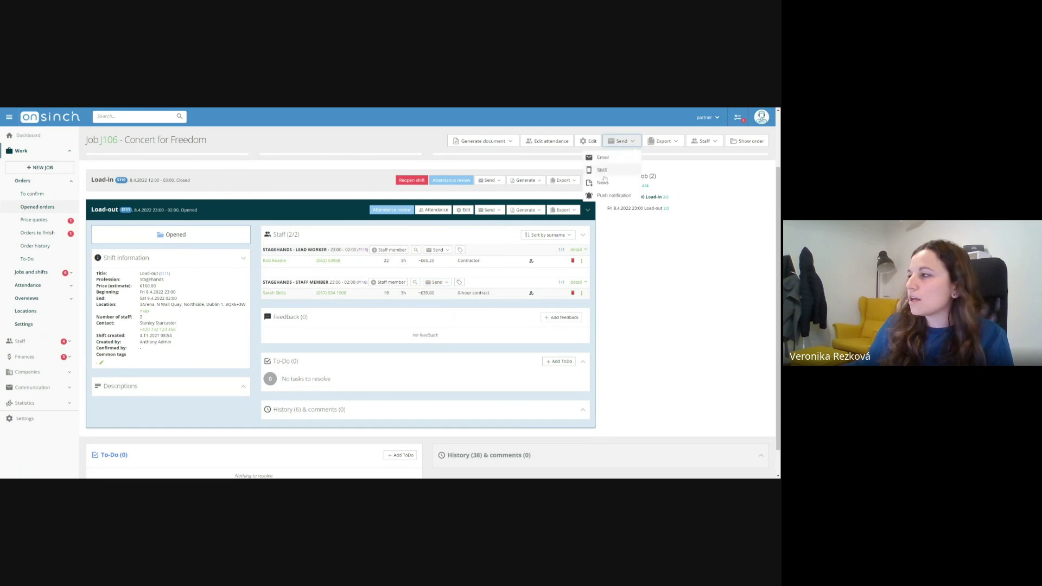
Open the order the job belongs to and show its send options, including push notification.
{"action": "left_click", "coordinate": [746, 142]}
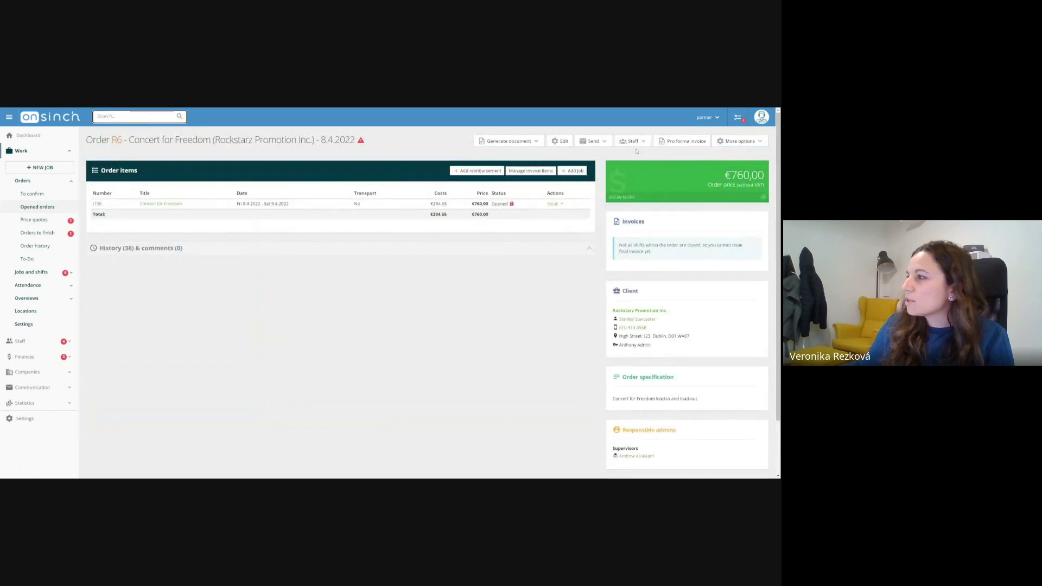
{"action": "left_click", "coordinate": [593, 142]}
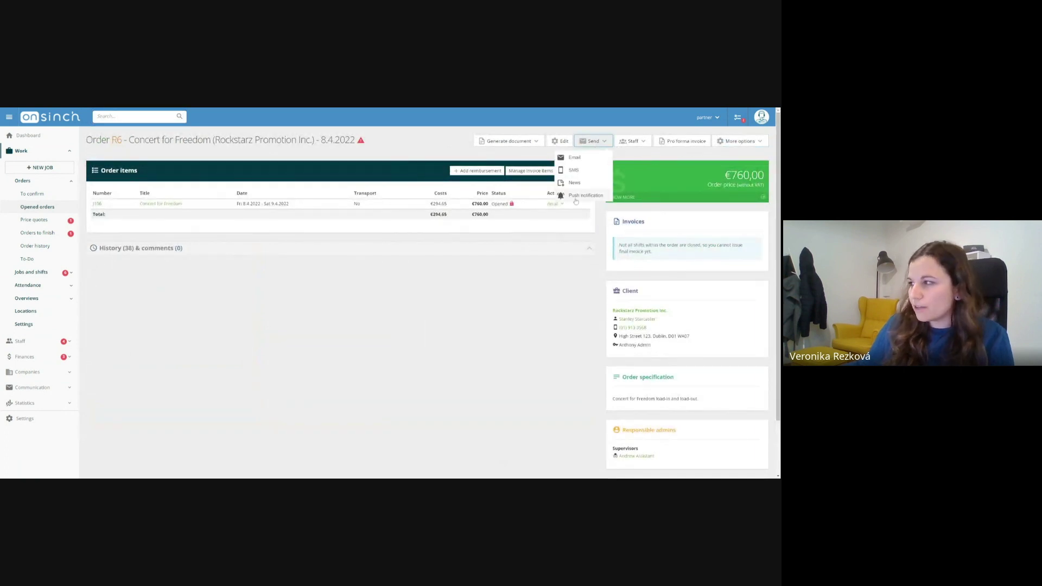
{"action": "left_click", "coordinate": [384, 321]}
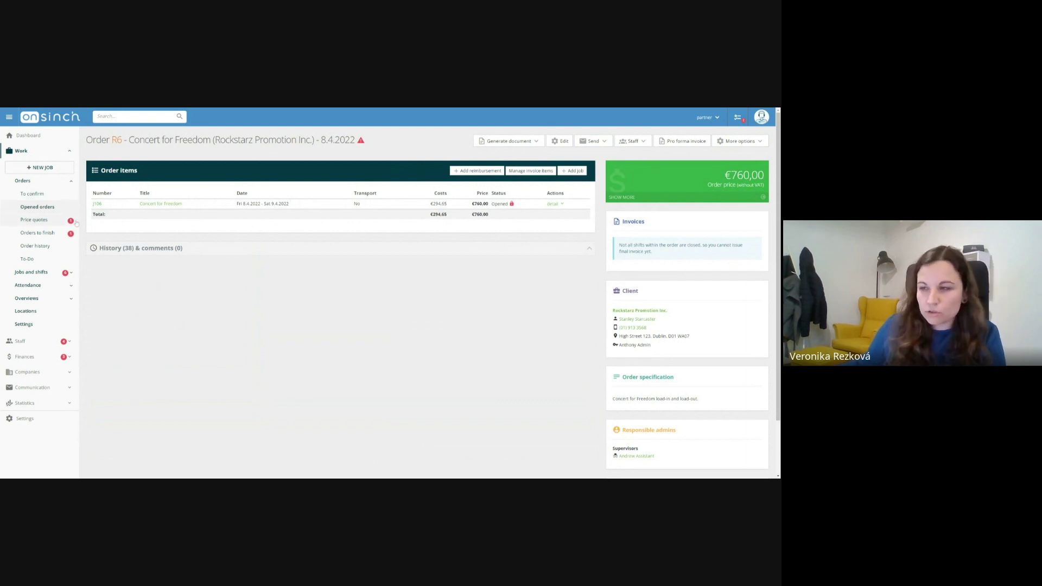
Open the staff member notification preferences in the system settings.
{"action": "left_click", "coordinate": [24, 419]}
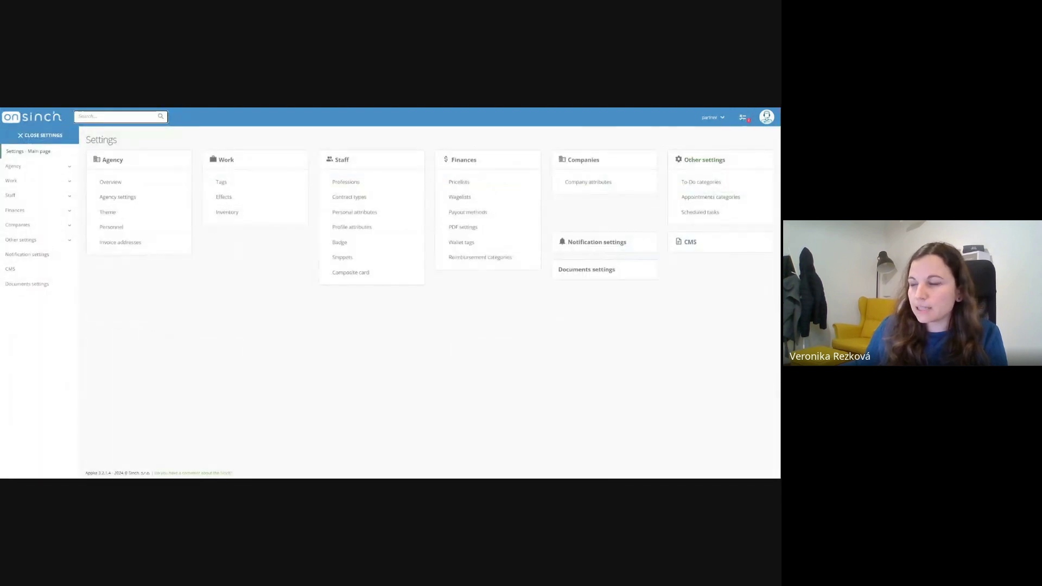
{"action": "left_click", "coordinate": [585, 248]}
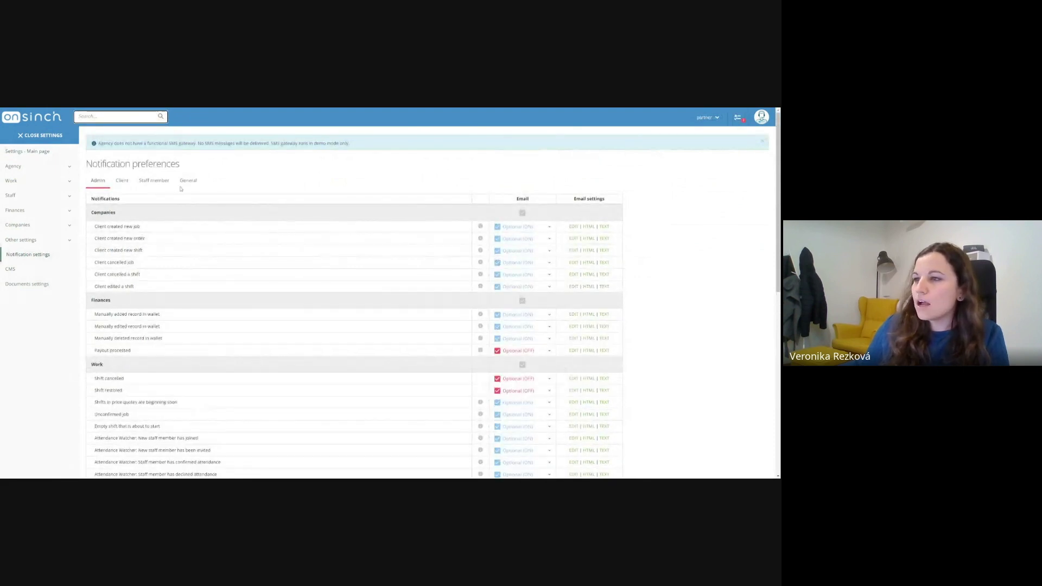
{"action": "left_click", "coordinate": [156, 181]}
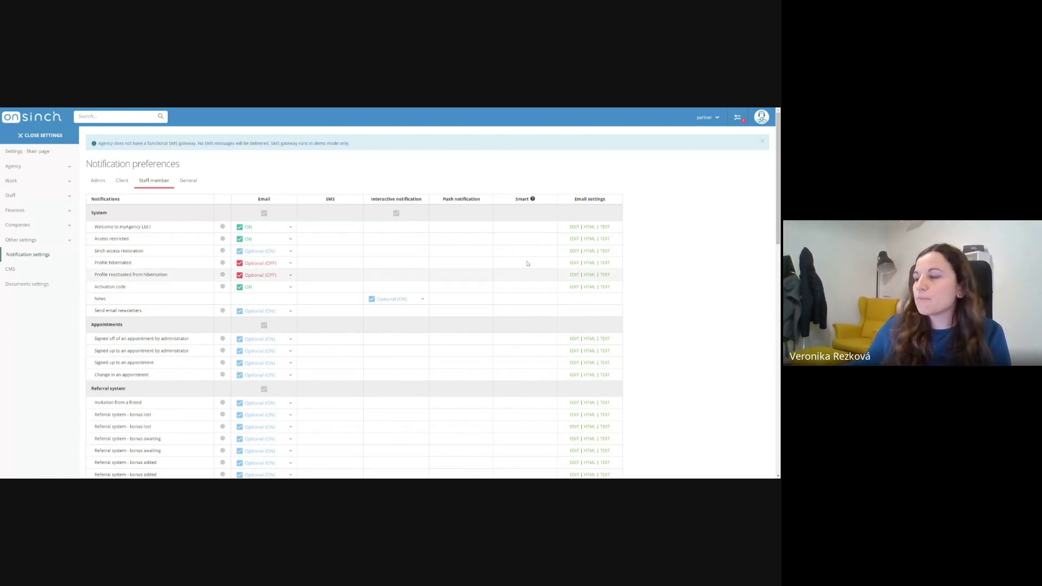
Examine which staff member notifications offer push notification and Smart delivery, especially those in the Work section.
{"action": "scroll", "coordinate": [461, 168], "scroll_direction": "down", "scroll_amount": 1}
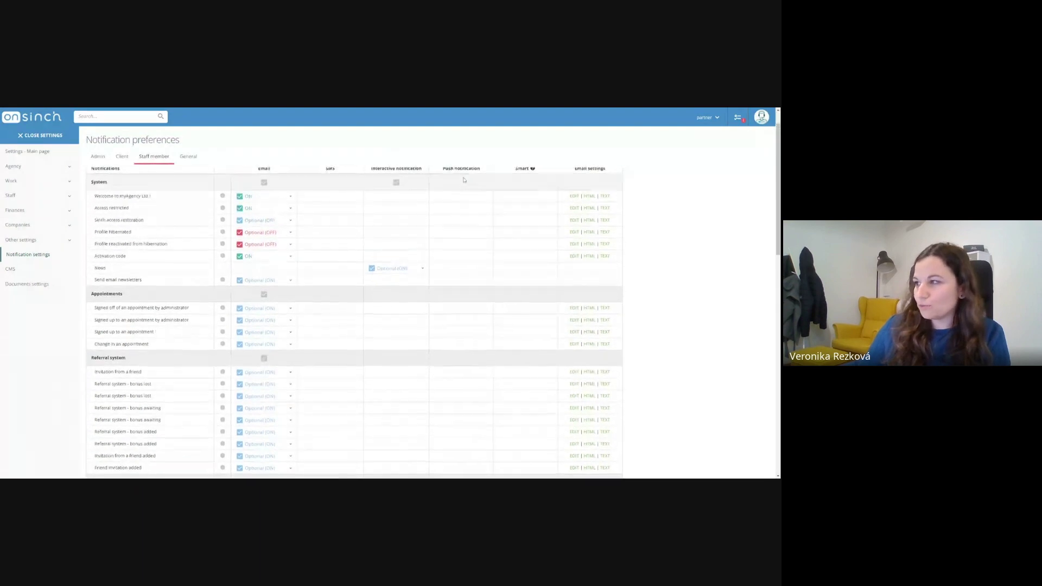
{"action": "scroll", "coordinate": [465, 181], "scroll_direction": "down", "scroll_amount": 9}
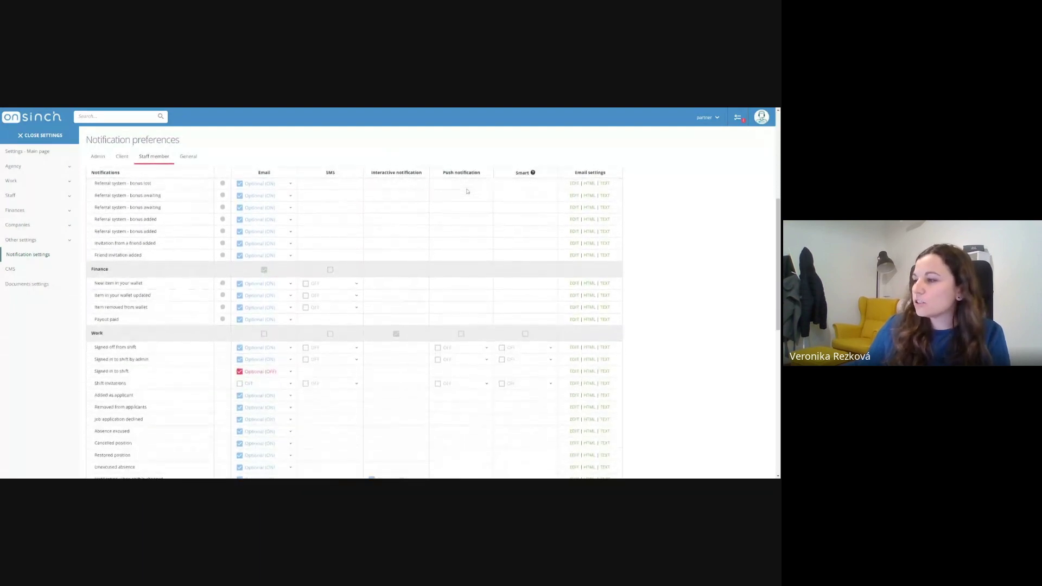
{"action": "scroll", "coordinate": [466, 191], "scroll_direction": "down", "scroll_amount": 2}
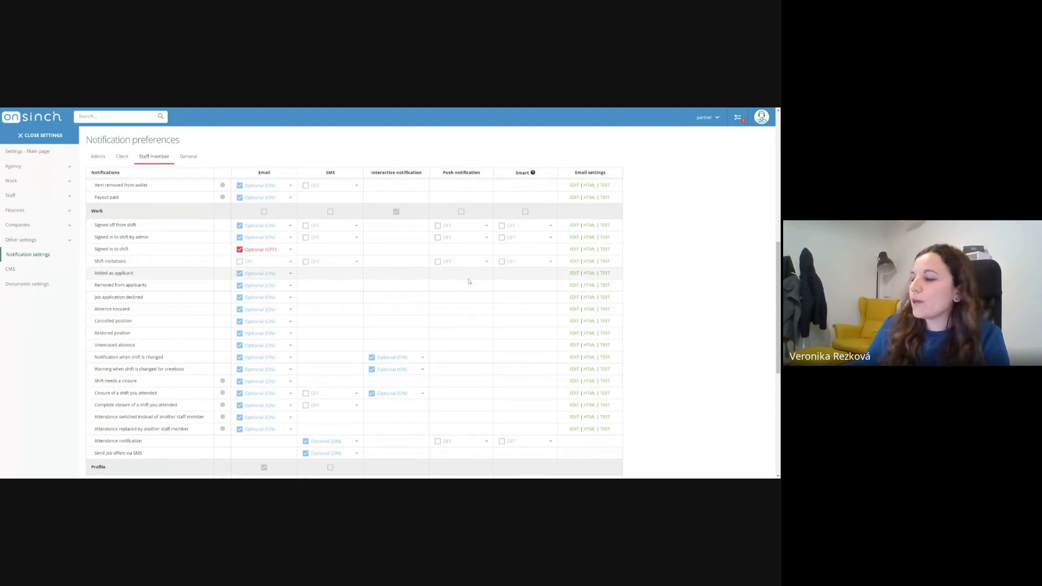
{"action": "scroll", "coordinate": [459, 414], "scroll_direction": "down", "scroll_amount": 1}
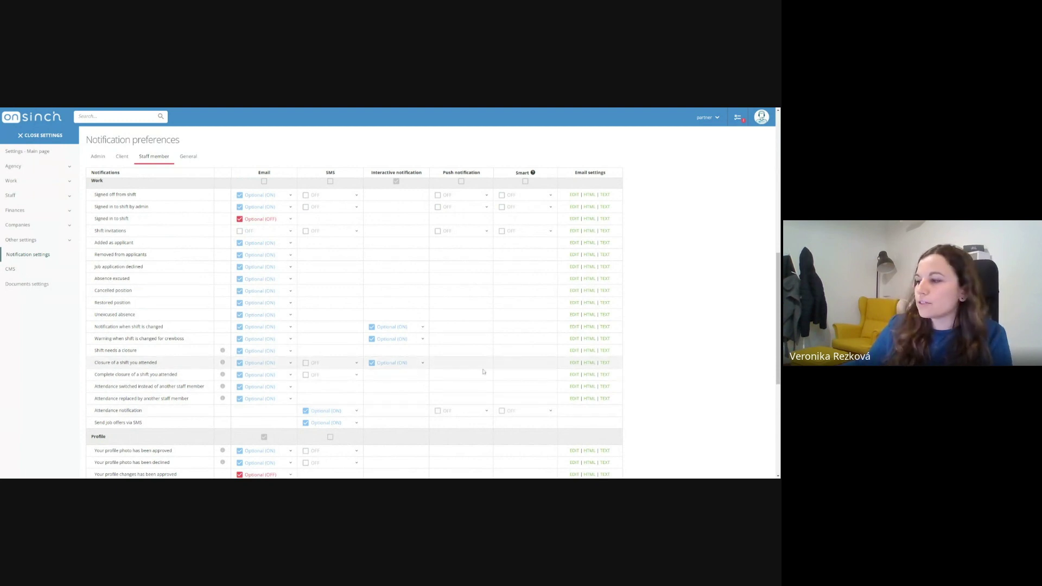
{"action": "scroll", "coordinate": [484, 377], "scroll_direction": "up", "scroll_amount": 1}
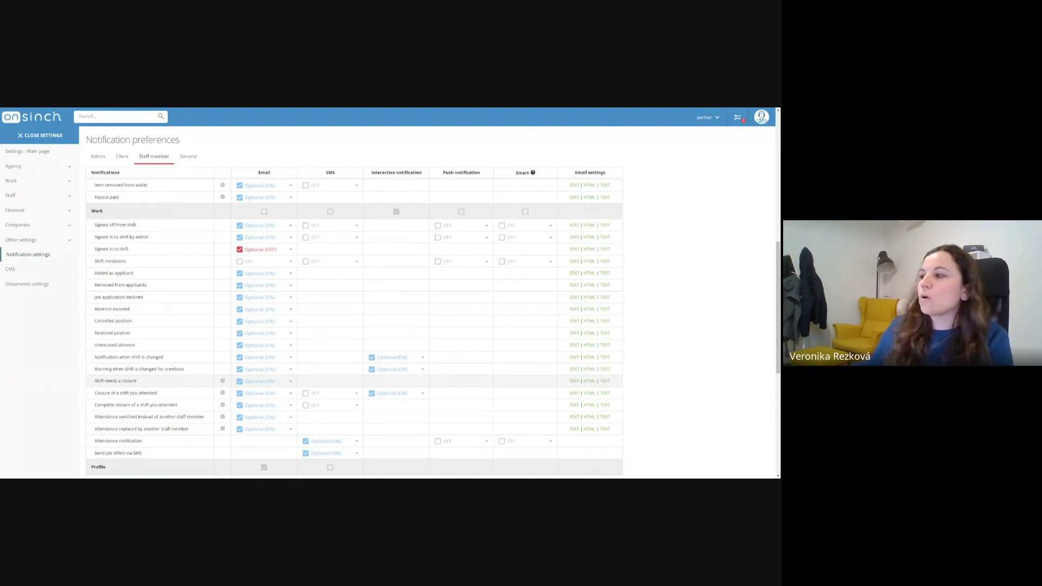
{"action": "scroll", "coordinate": [461, 327], "scroll_direction": "up", "scroll_amount": 2}
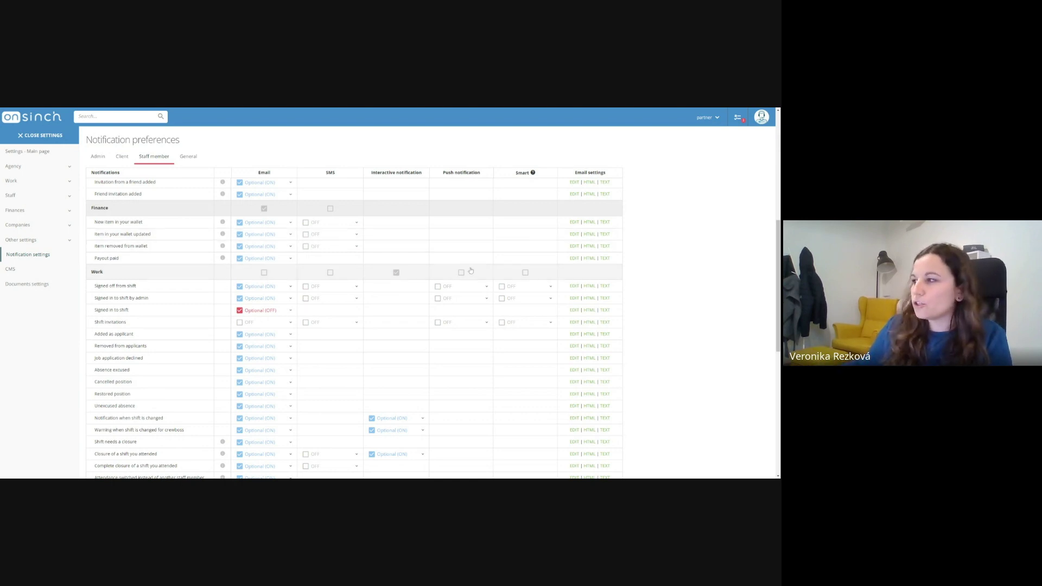
{"action": "scroll", "coordinate": [477, 291], "scroll_direction": "up", "scroll_amount": 1}
{"action": "scroll", "coordinate": [477, 290], "scroll_direction": "up", "scroll_amount": 3}
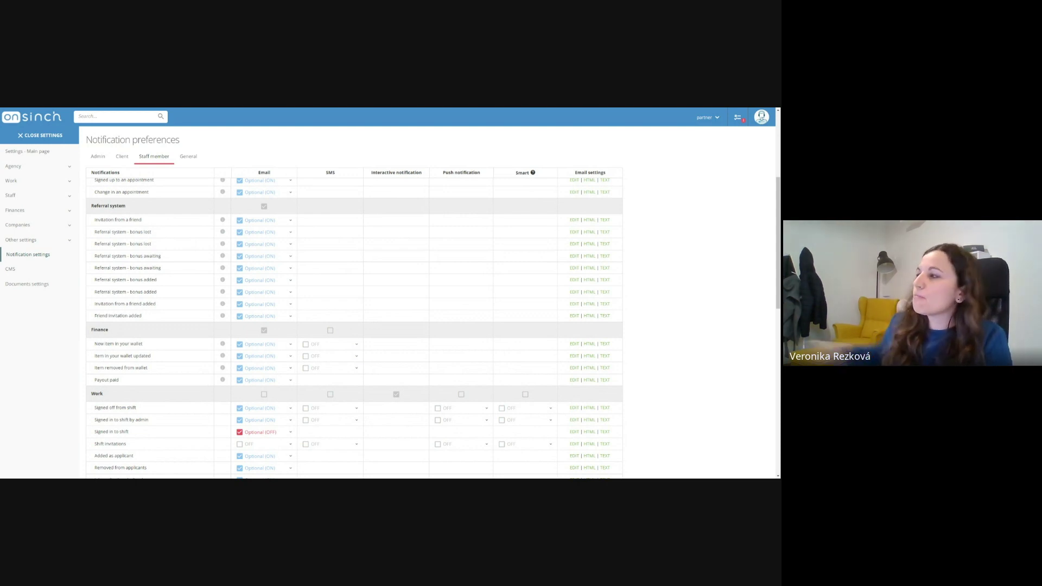
{"action": "mouse_move", "coordinate": [534, 174]}
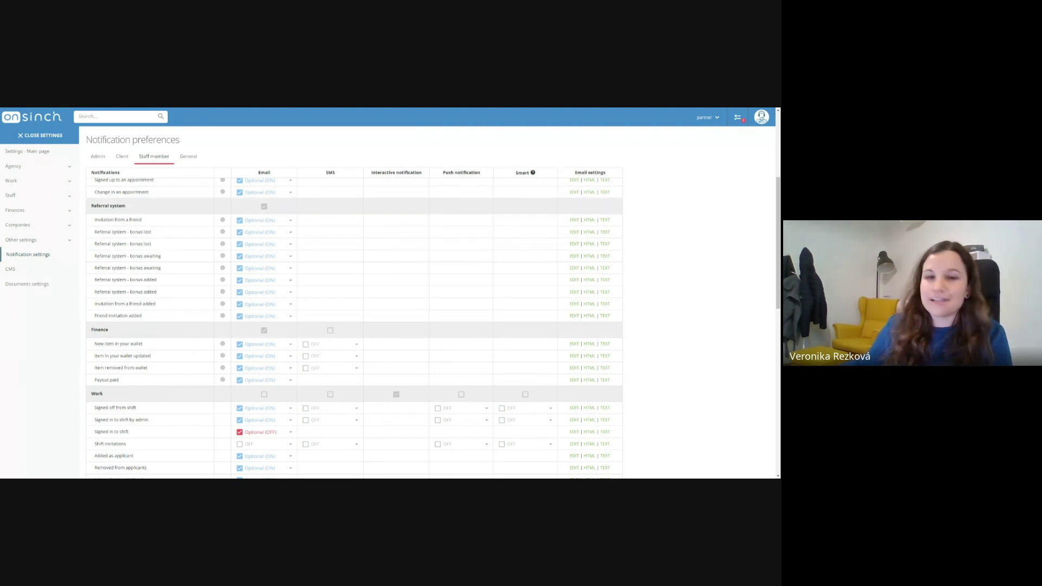
{"action": "mouse_move", "coordinate": [533, 173]}
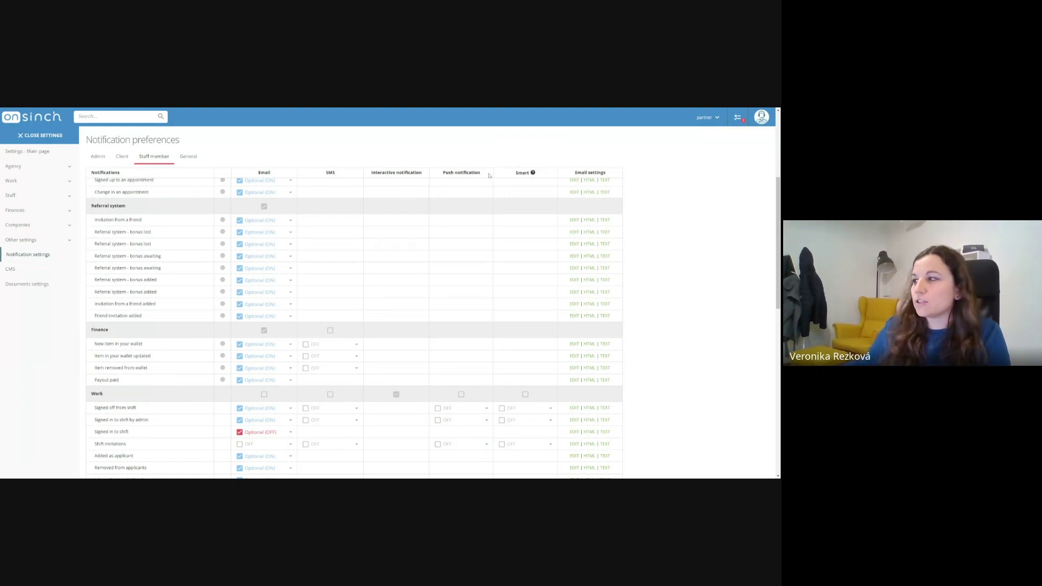
{"action": "scroll", "coordinate": [492, 325], "scroll_direction": "down", "scroll_amount": 2}
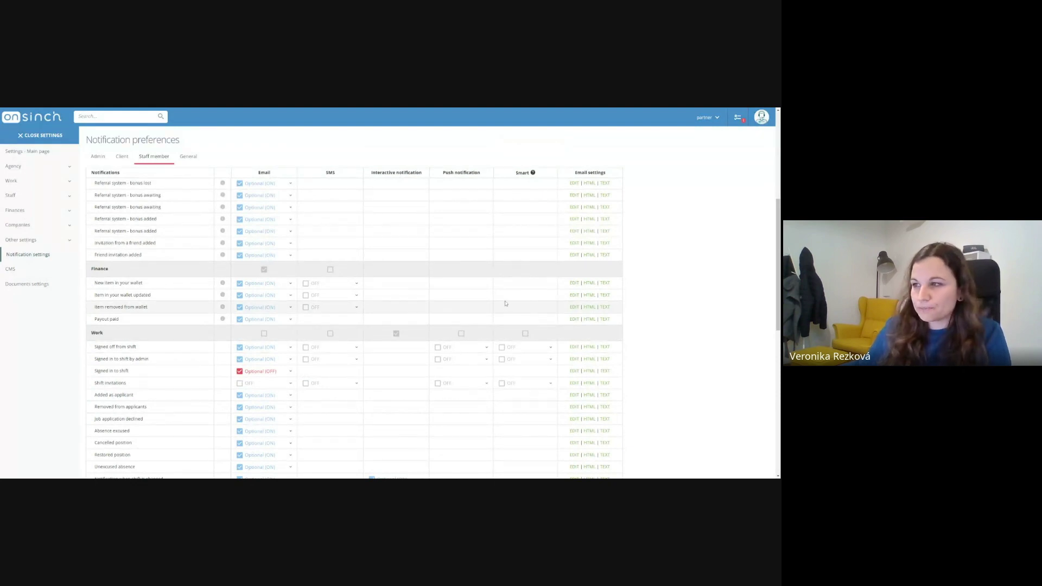
Open the driver, hostess, server and stagehands staff member's profile from the staff list and show the basic information, including devices subscribed to push notifications.
{"action": "left_click", "coordinate": [38, 120]}
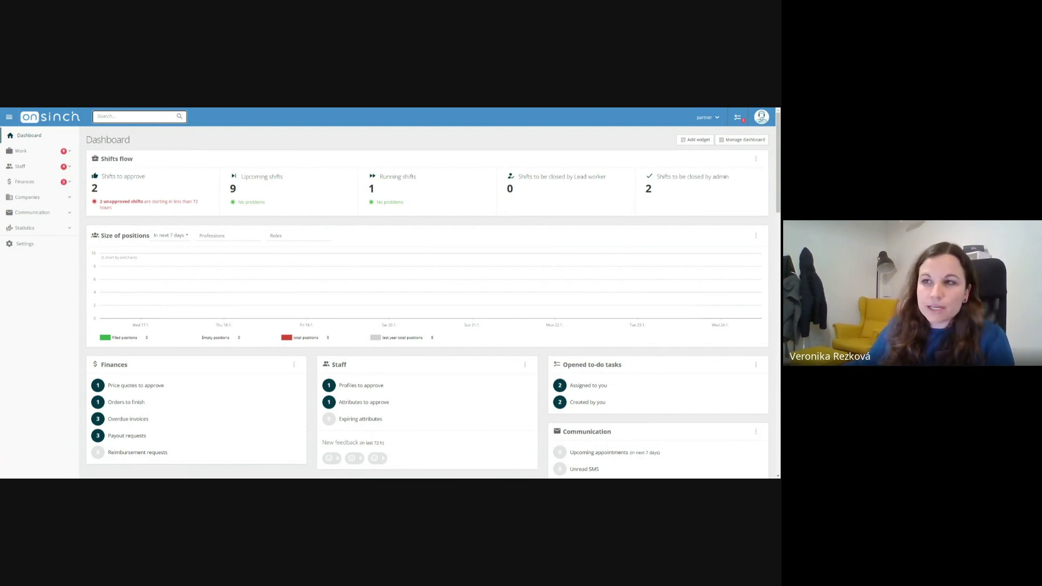
{"action": "left_click", "coordinate": [56, 167]}
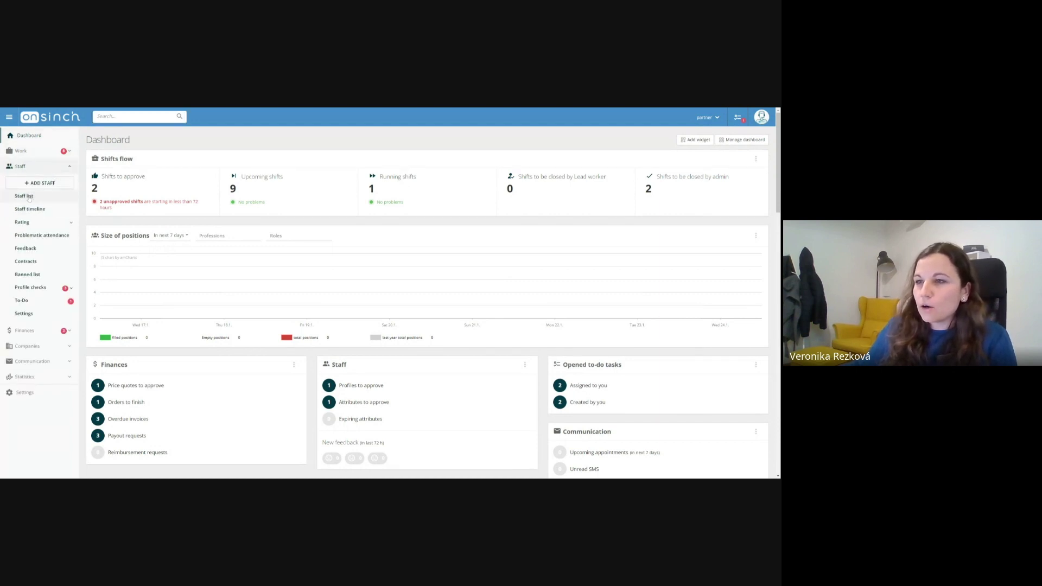
{"action": "left_click", "coordinate": [27, 197]}
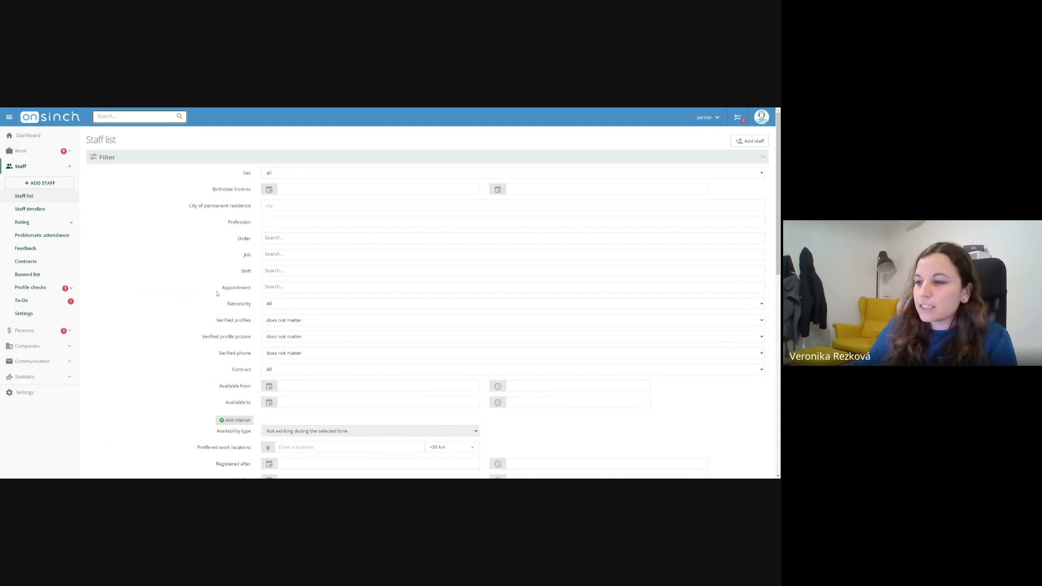
{"action": "scroll", "coordinate": [216, 294], "scroll_direction": "down", "scroll_amount": 10}
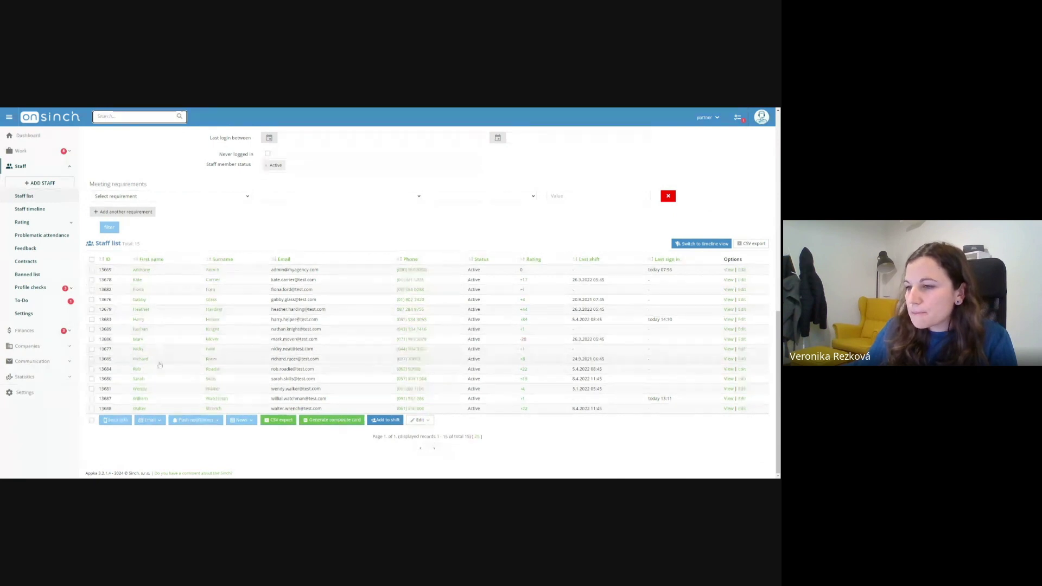
{"action": "mouse_move", "coordinate": [139, 322]}
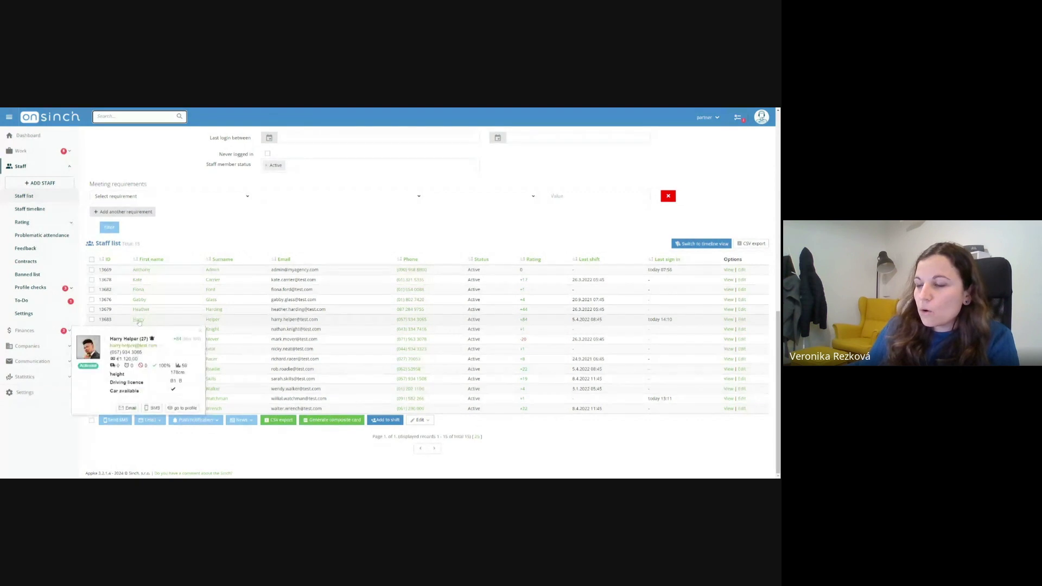
{"action": "left_click", "coordinate": [139, 321]}
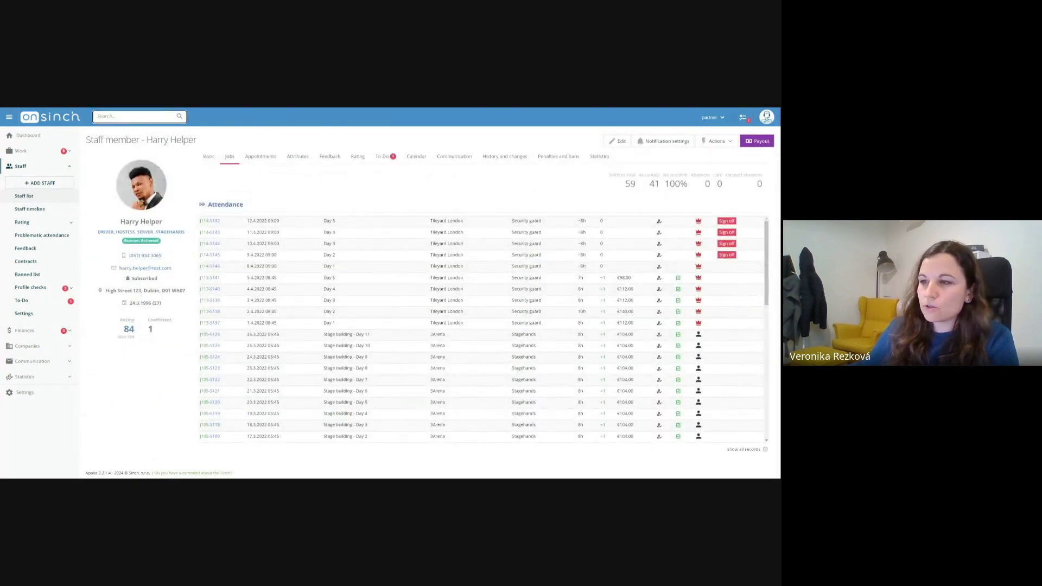
{"action": "left_click", "coordinate": [209, 157]}
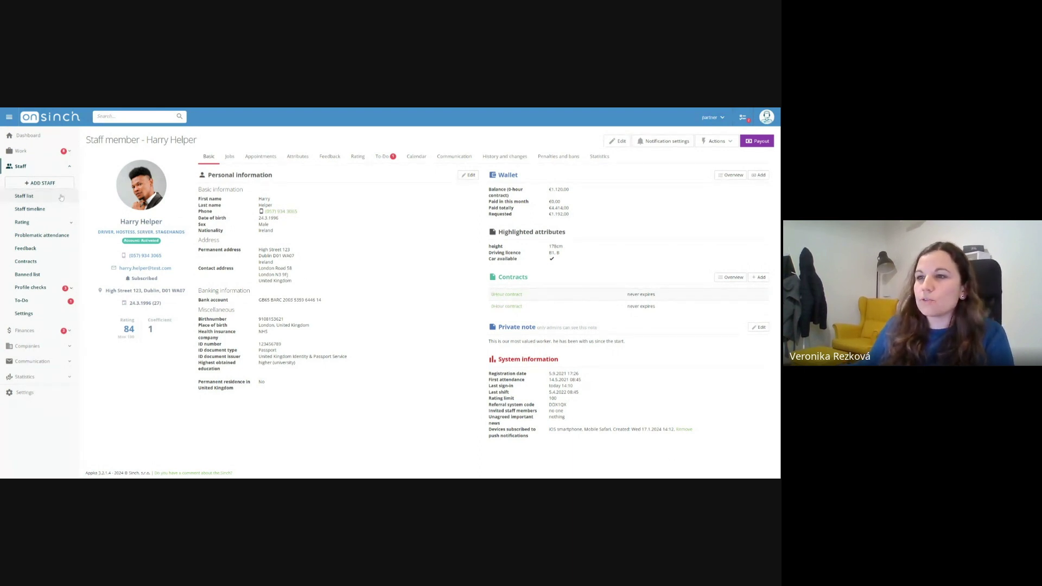
Show the Active Push notification subscription filter in the staff list and the push notifications entry under Communication.
{"action": "left_click", "coordinate": [24, 196]}
{"action": "scroll", "coordinate": [429, 304], "scroll_direction": "down", "scroll_amount": 3}
{"action": "scroll", "coordinate": [217, 328], "scroll_direction": "down", "scroll_amount": 1}
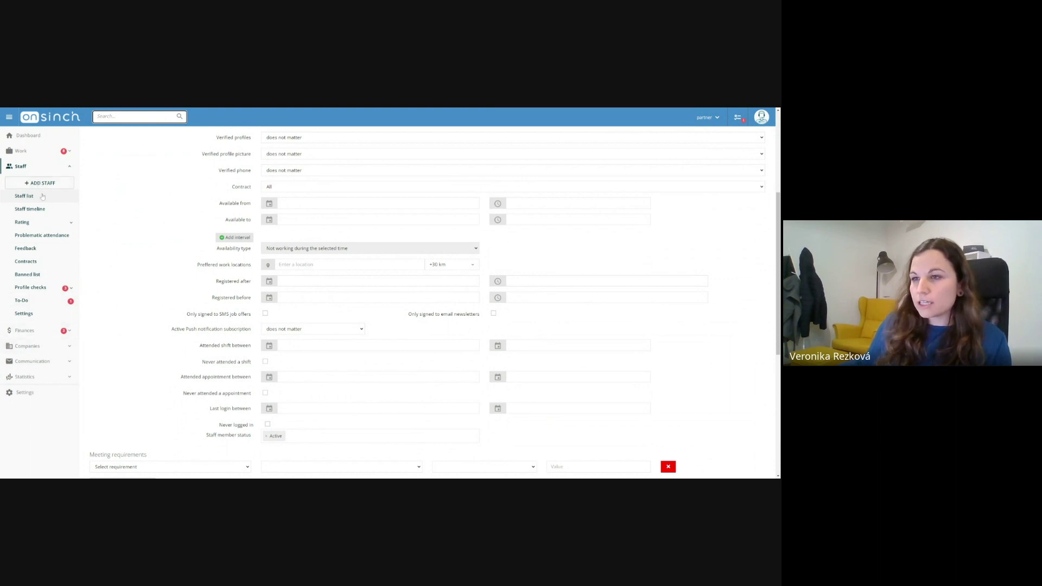
{"action": "left_click", "coordinate": [56, 362]}
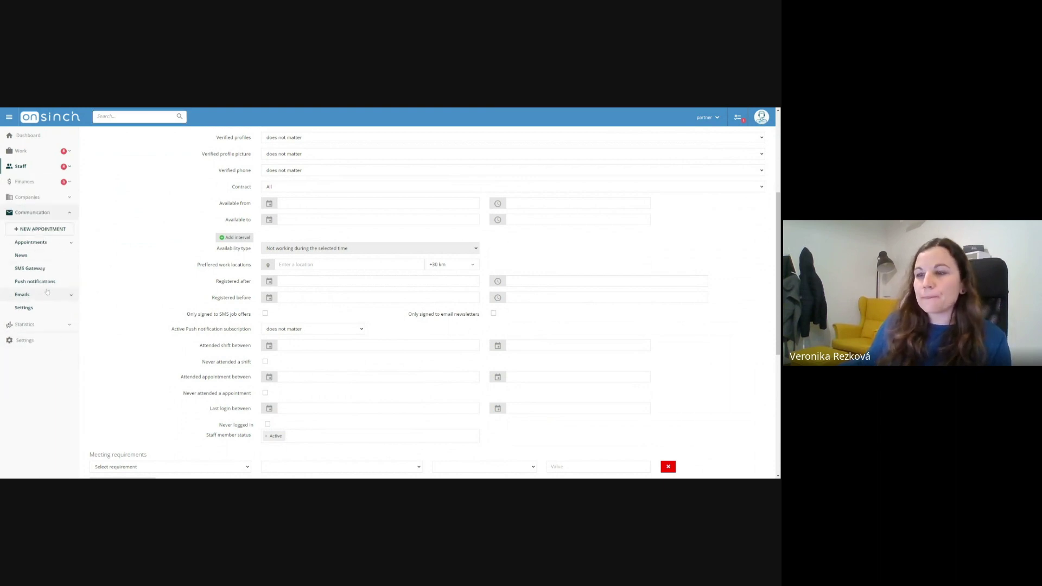
{"action": "scroll", "coordinate": [188, 235], "scroll_direction": "up", "scroll_amount": 2}
Search for the same staff member, open the profile and start a new push notification addressed to them from their communication overview.
{"action": "left_click", "coordinate": [147, 120]}
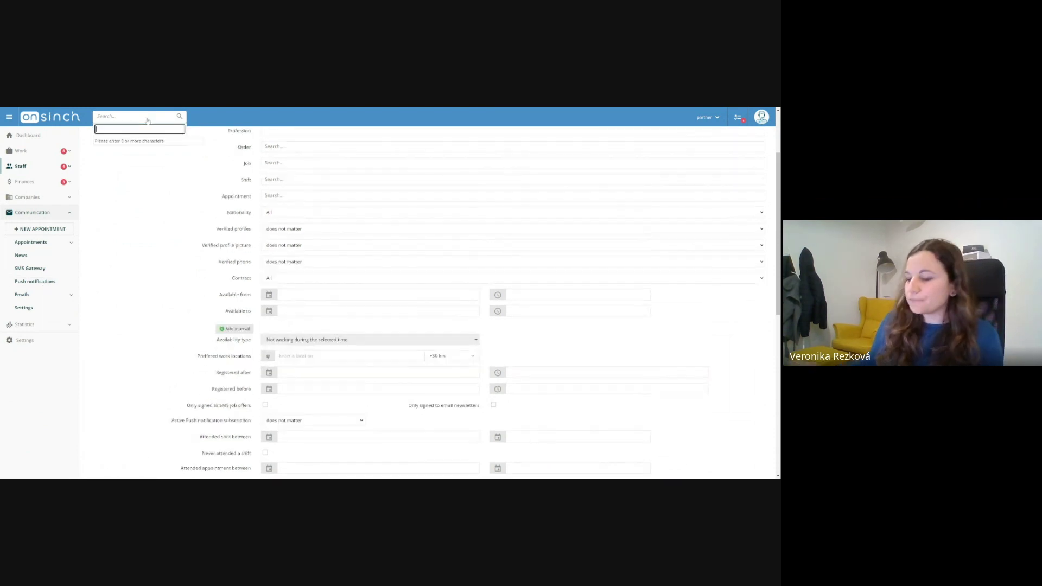
{"action": "type", "text": "harn"}
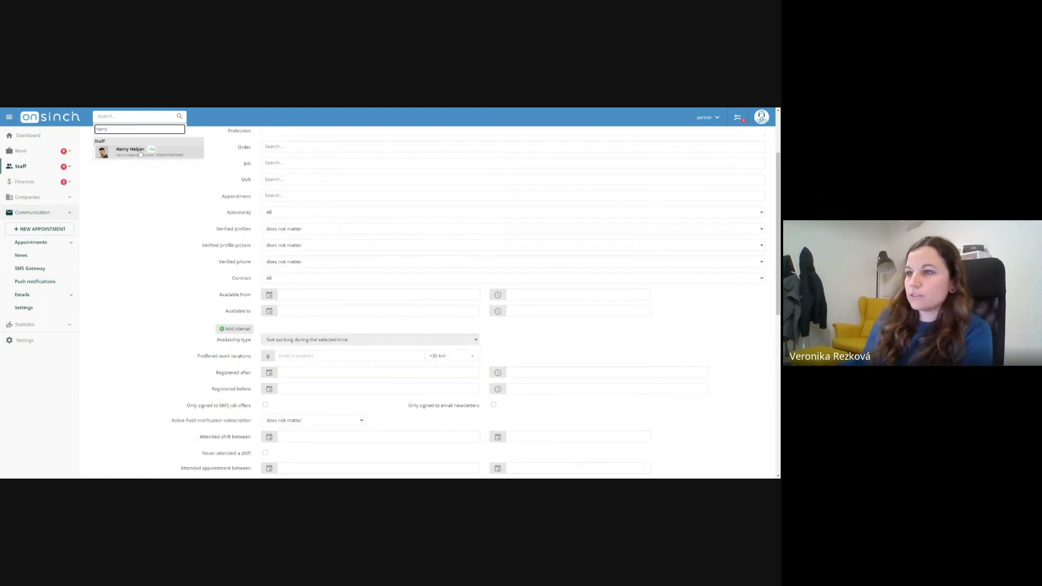
{"action": "left_click", "coordinate": [141, 150]}
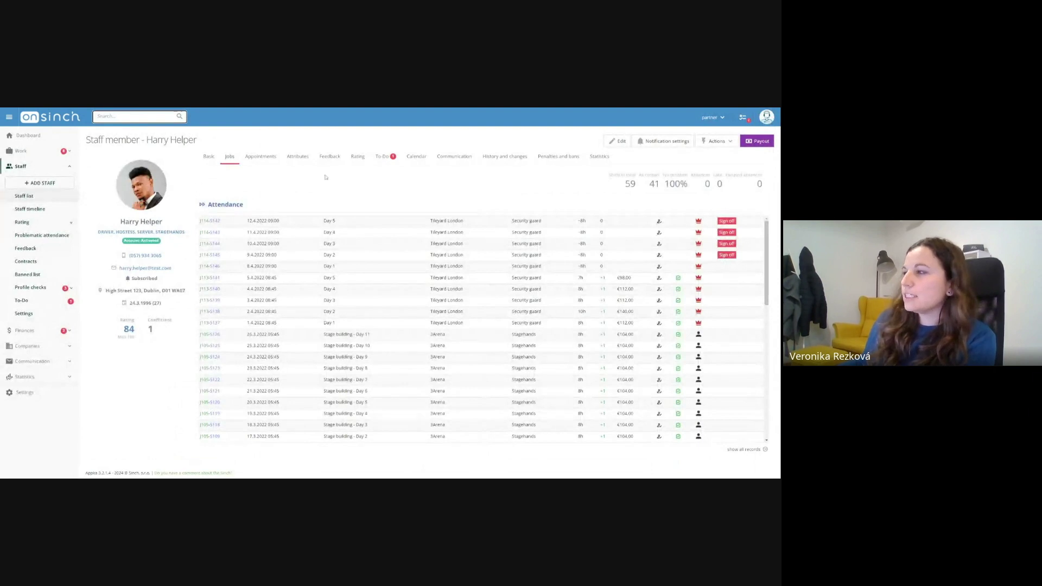
{"action": "left_click", "coordinate": [466, 163]}
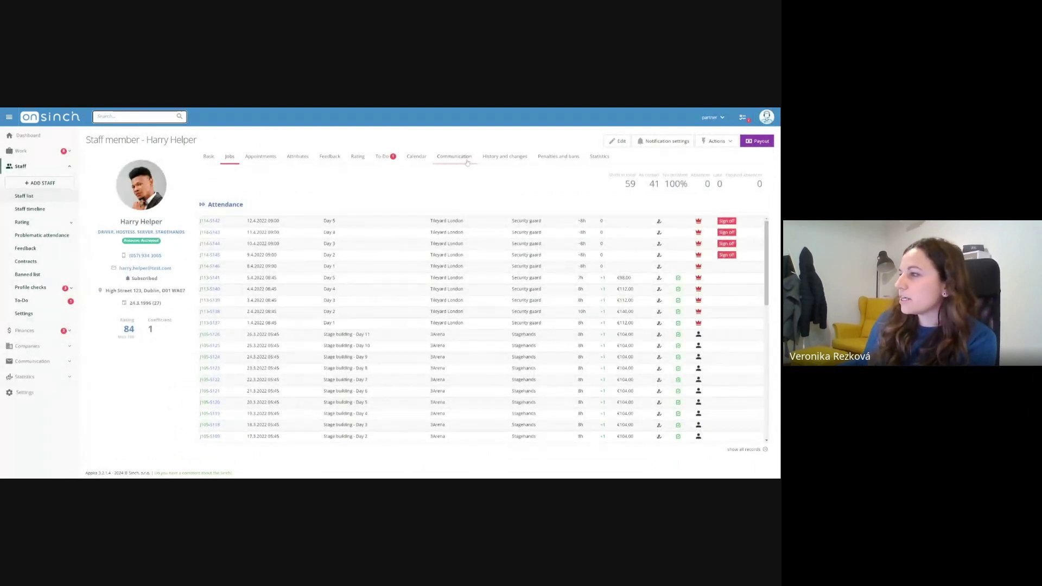
{"action": "left_click", "coordinate": [763, 176]}
{"action": "left_click", "coordinate": [760, 229]}
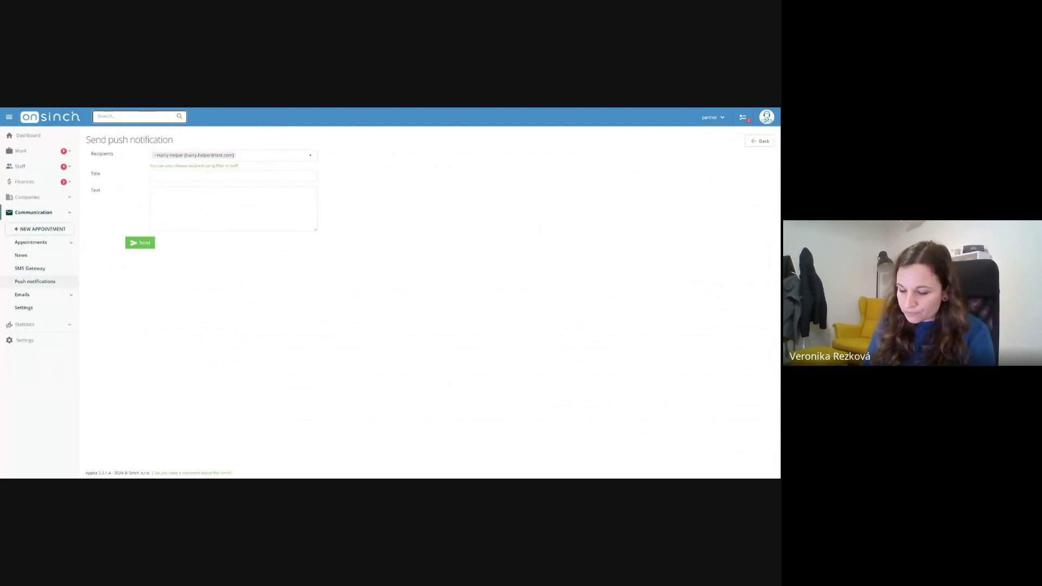
Title the push notification "Check out new shifts in OnSinch" and open the received notification on the iPhone.
{"action": "left_click", "coordinate": [233, 175]}
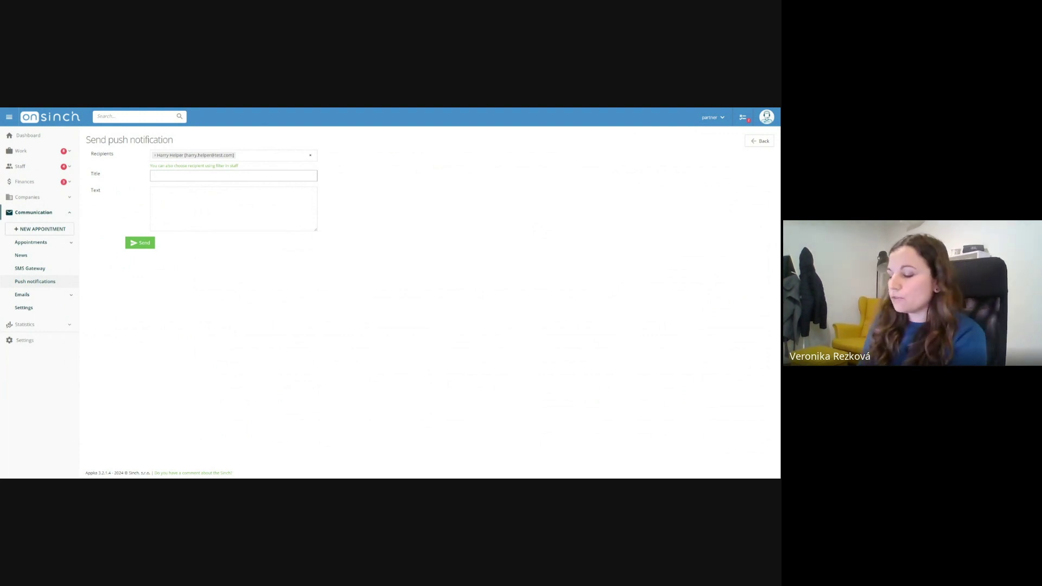
{"action": "type", "text": "Check out new shifts inOn"}
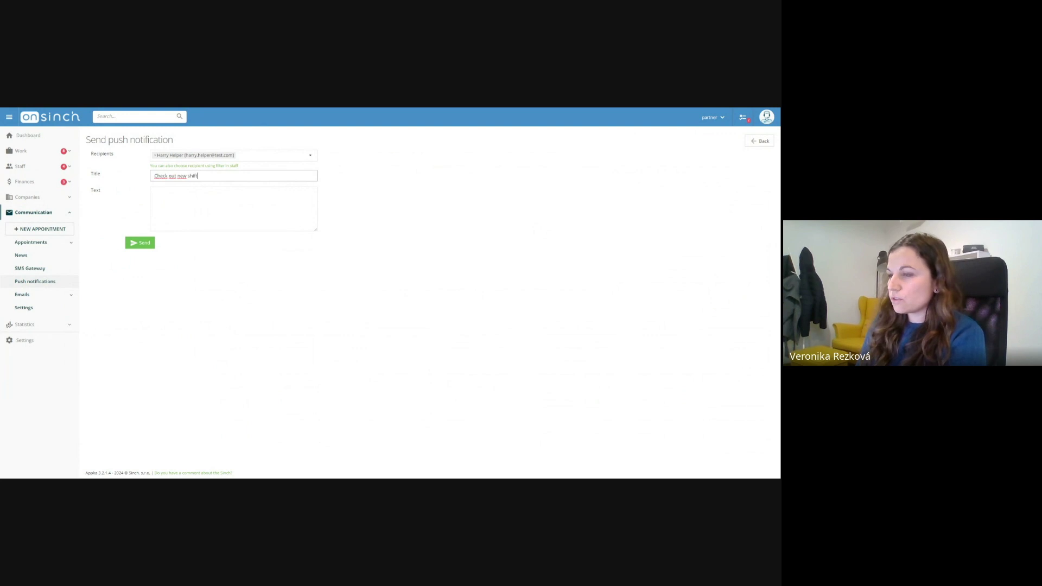
{"action": "key", "text": "BackSpace"}
{"action": "type", "text": "On"}
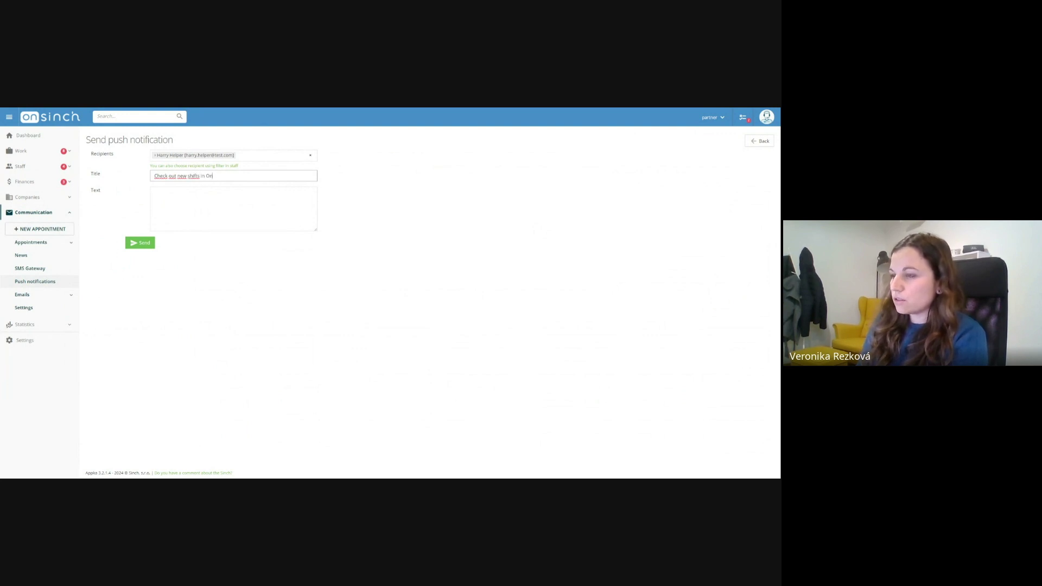
{"action": "type", "text": "Sinch f"}
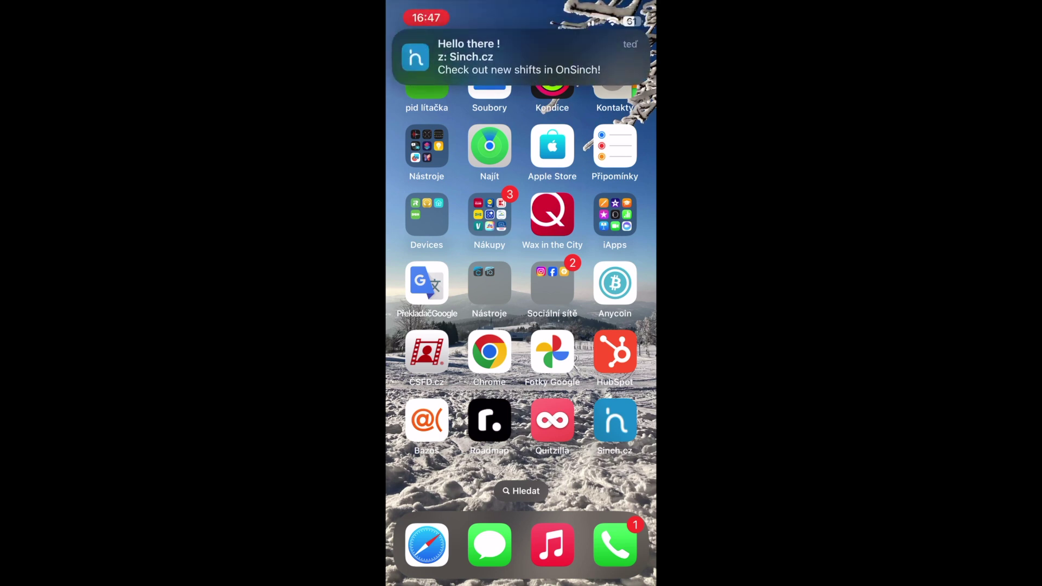
{"action": "left_click", "coordinate": [519, 57]}
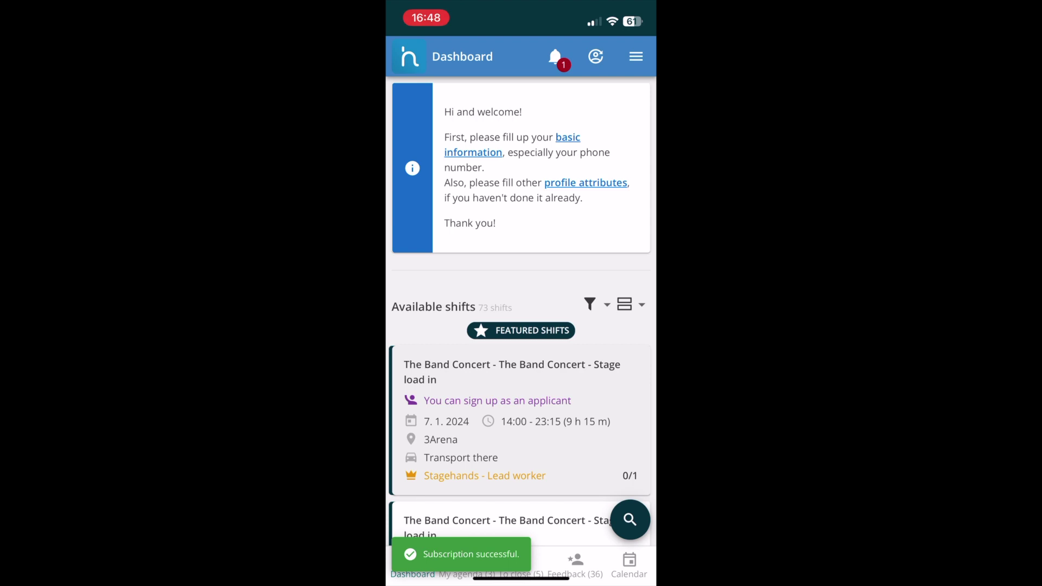
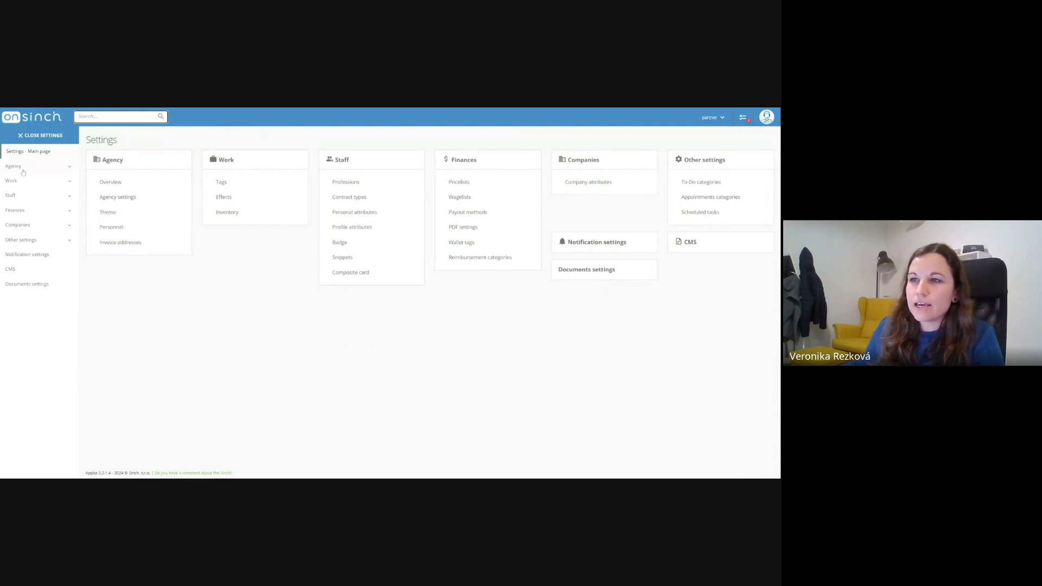
Examine the logo files in the agency theme settings, especially the square logo and the monochromatic logo for push notifications.
{"action": "left_click", "coordinate": [113, 216]}
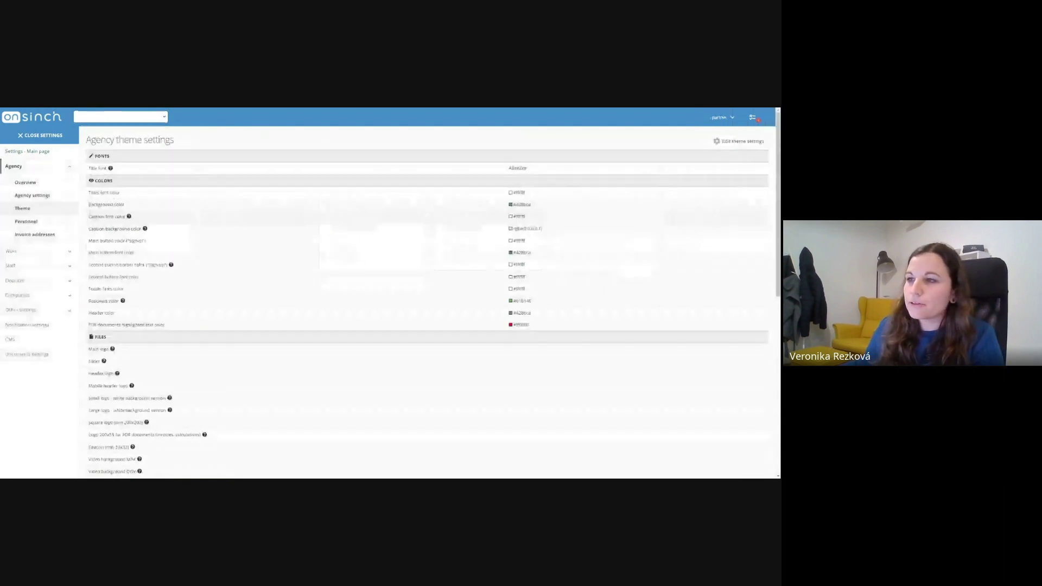
{"action": "scroll", "coordinate": [424, 223], "scroll_direction": "down", "scroll_amount": 3}
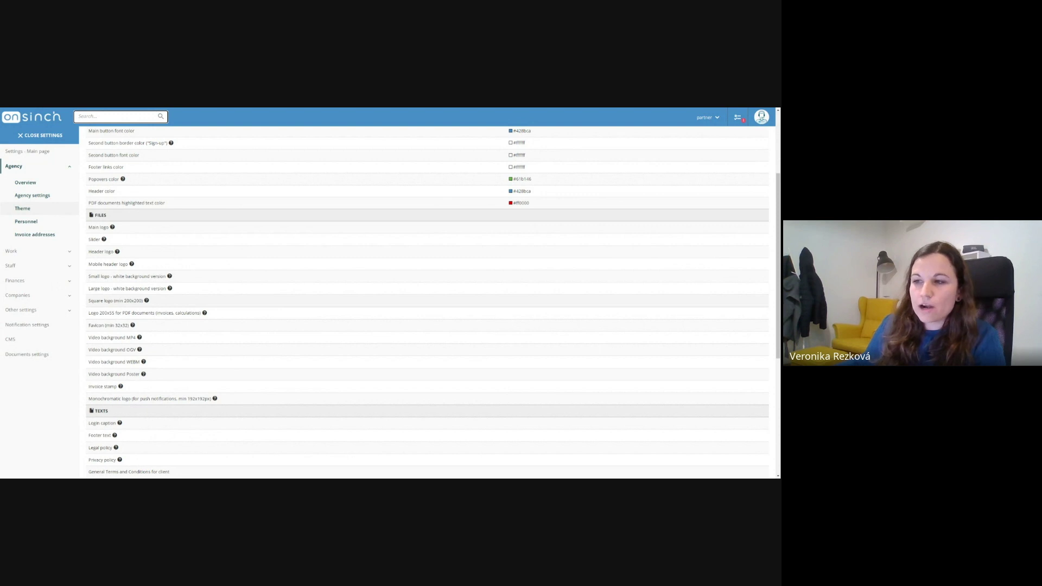
{"action": "mouse_move", "coordinate": [146, 301]}
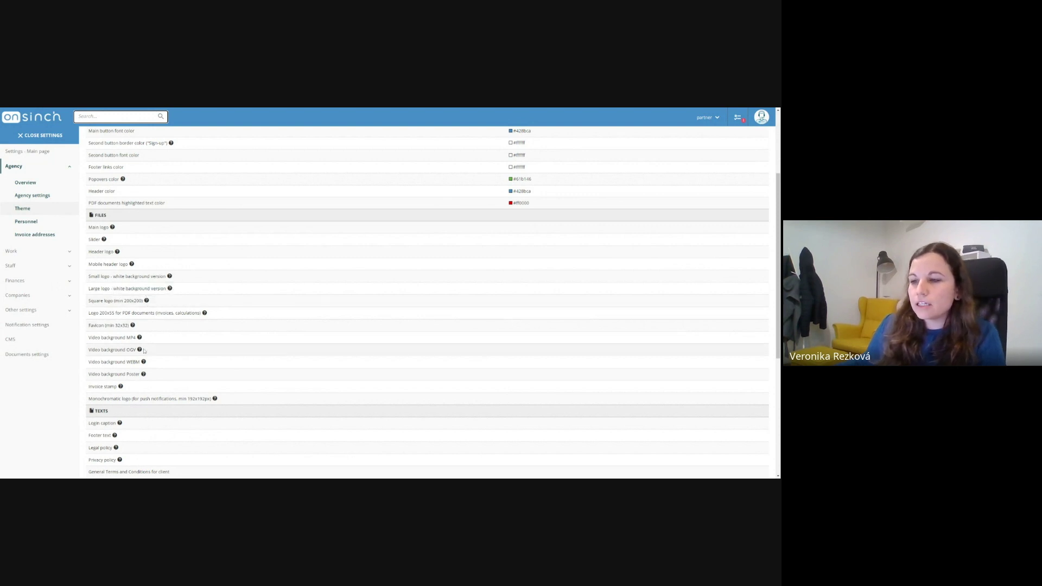
{"action": "mouse_move", "coordinate": [140, 350]}
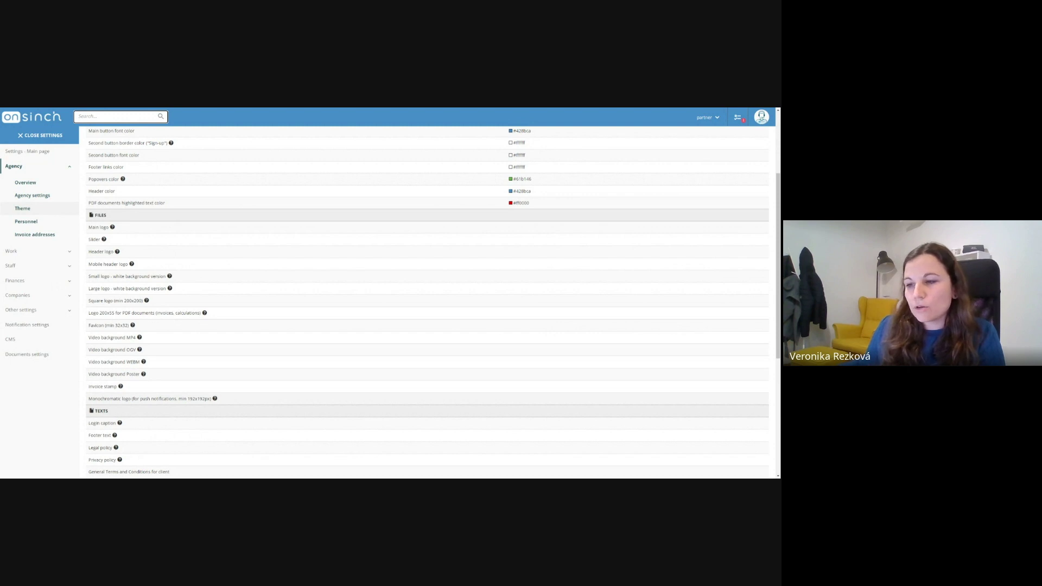
{"action": "mouse_move", "coordinate": [215, 400]}
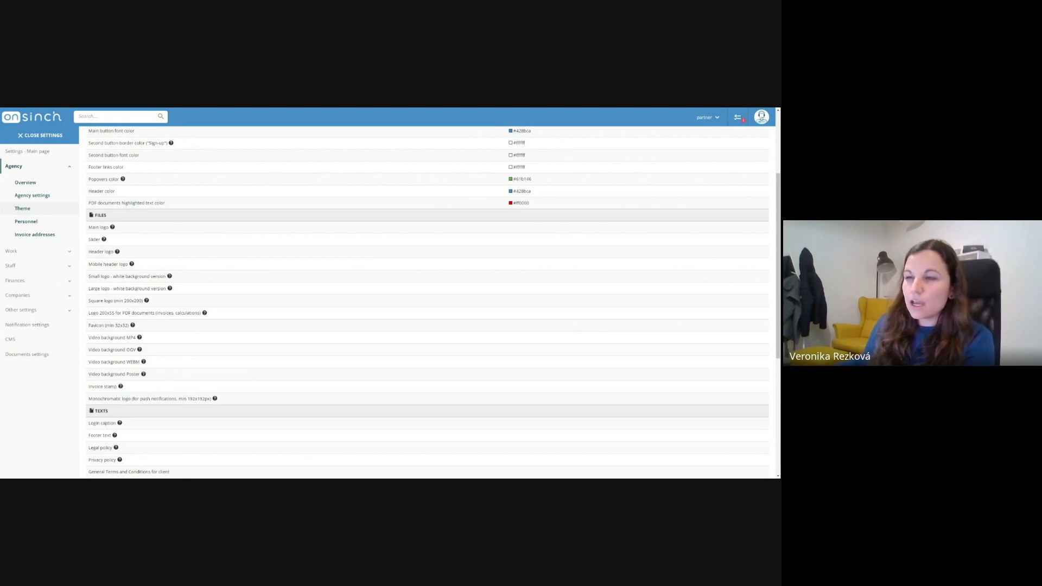
Return to the administrator dashboard and open the list of sent push notifications.
{"action": "left_click", "coordinate": [59, 123]}
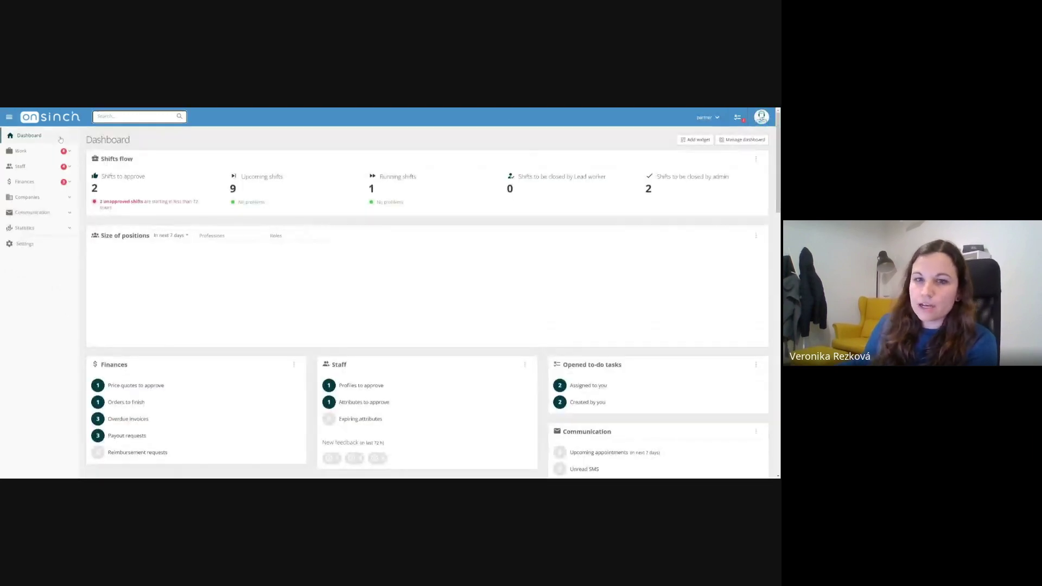
{"action": "left_click", "coordinate": [55, 199]}
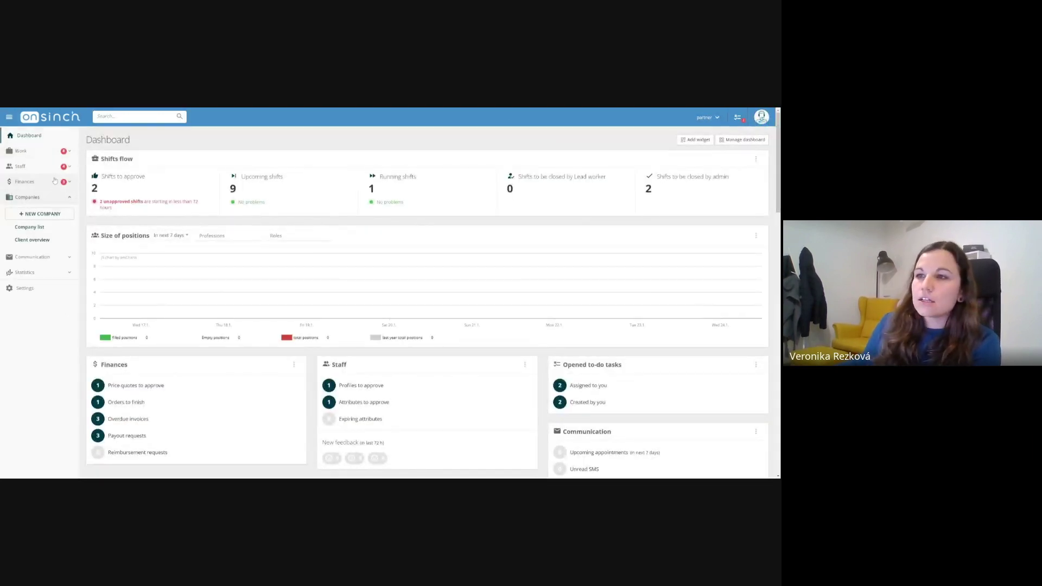
{"action": "left_click", "coordinate": [48, 262]}
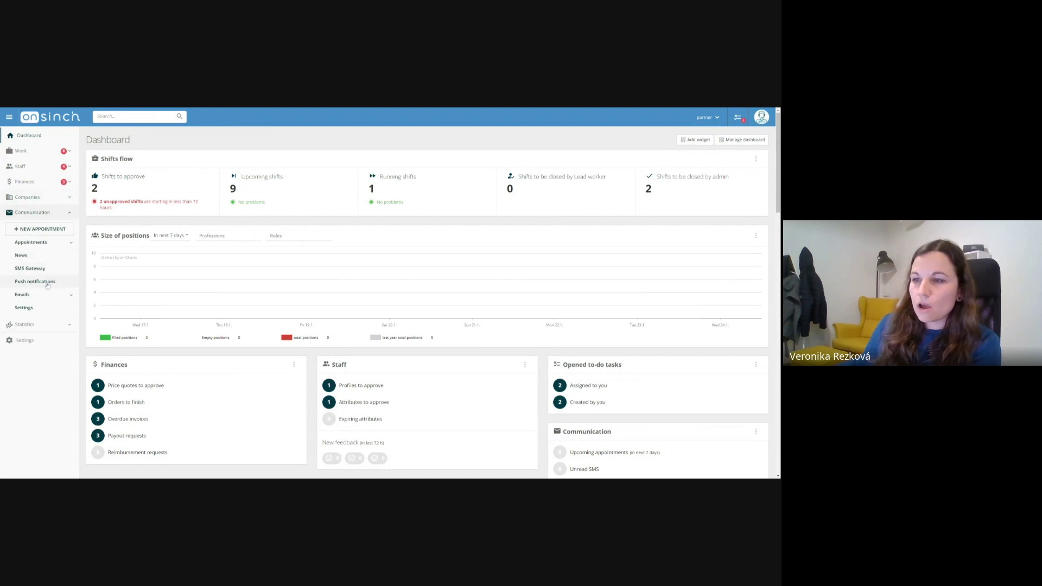
{"action": "left_click", "coordinate": [46, 281]}
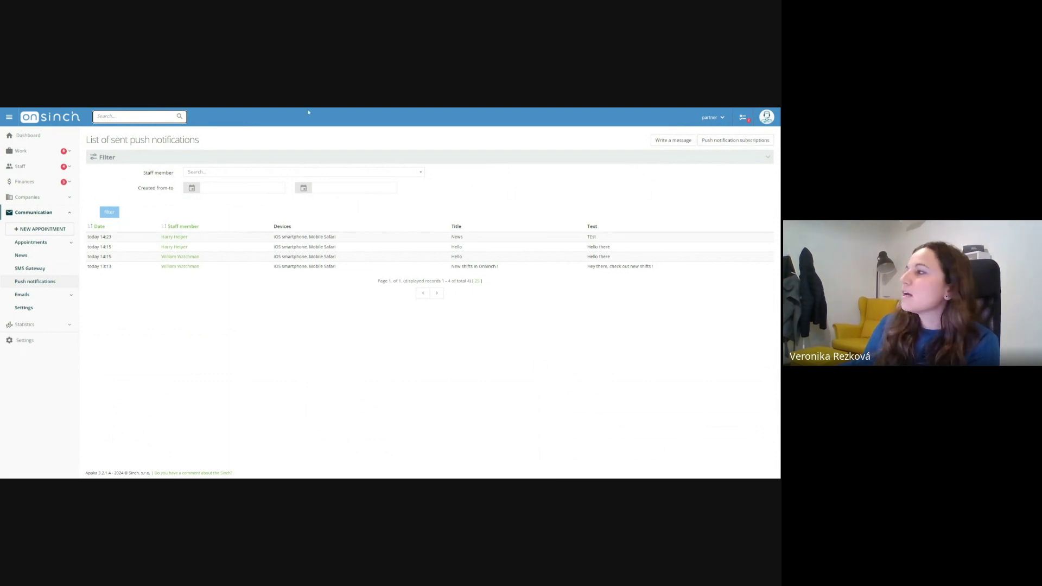
{"action": "left_click", "coordinate": [139, 117]}
{"action": "type", "text": "harr"}
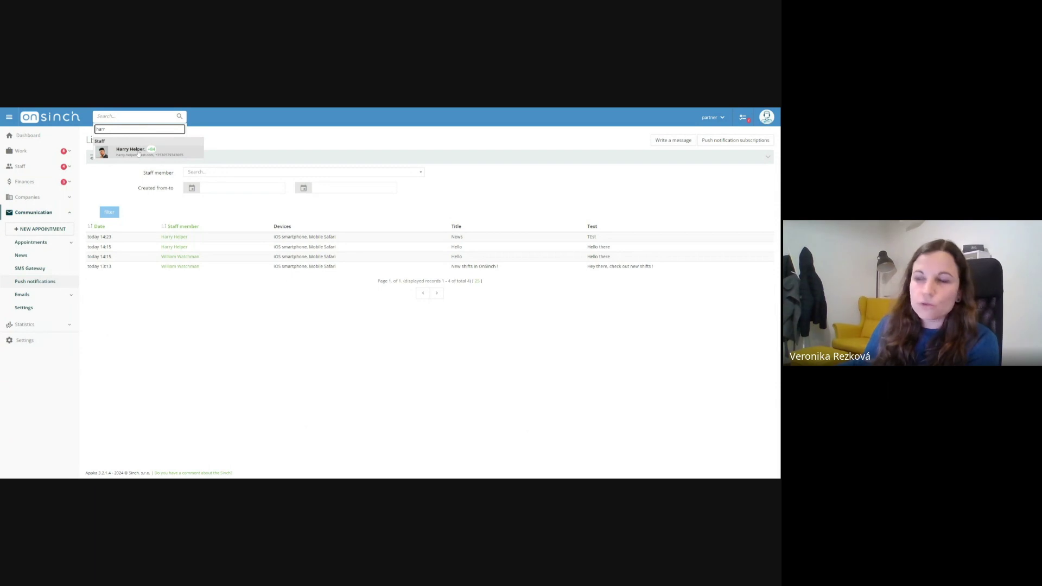
{"action": "left_click", "coordinate": [139, 154]}
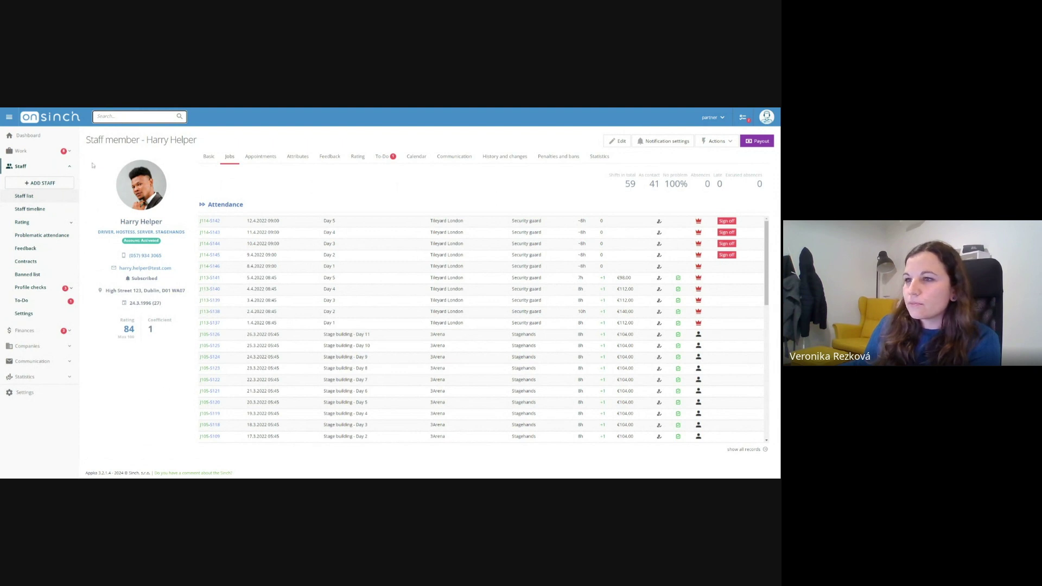
Search for the security guard staff member who received push notifications, open the profile and sign in as that staff member.
{"action": "left_click", "coordinate": [130, 117]}
{"action": "type", "text": "will"}
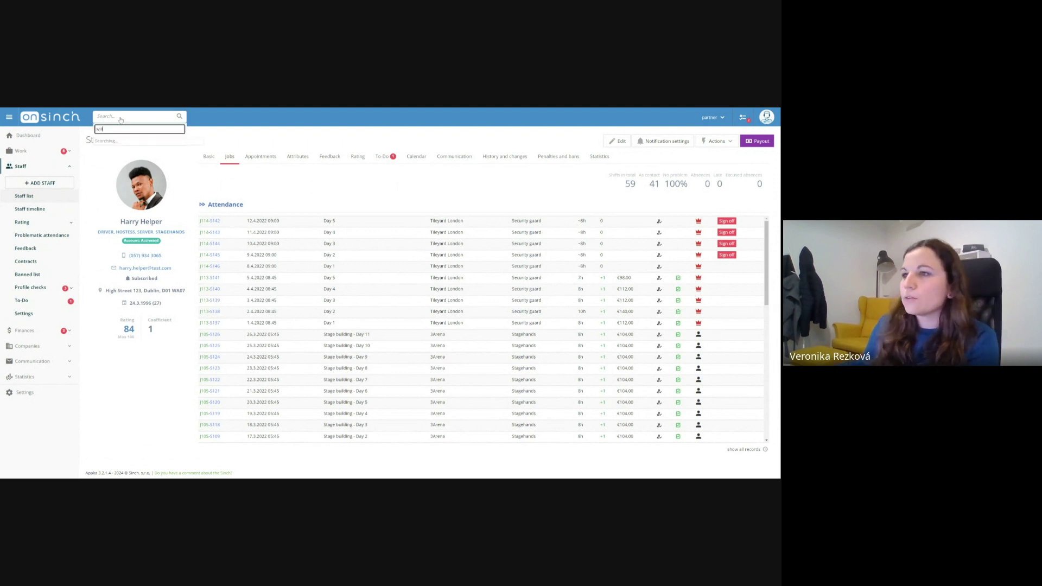
{"action": "left_click", "coordinate": [132, 148]}
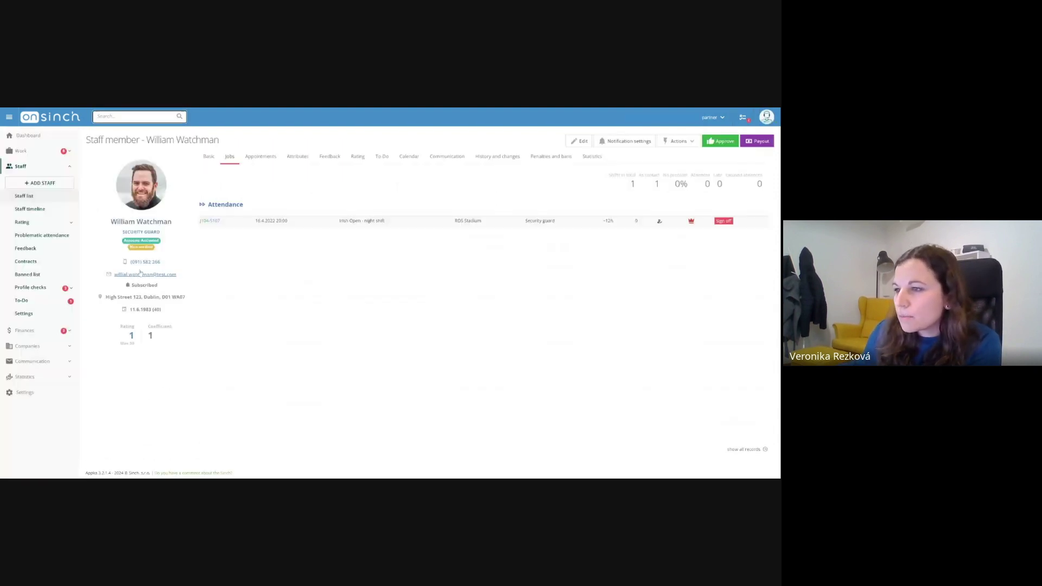
{"action": "left_click", "coordinate": [679, 141]}
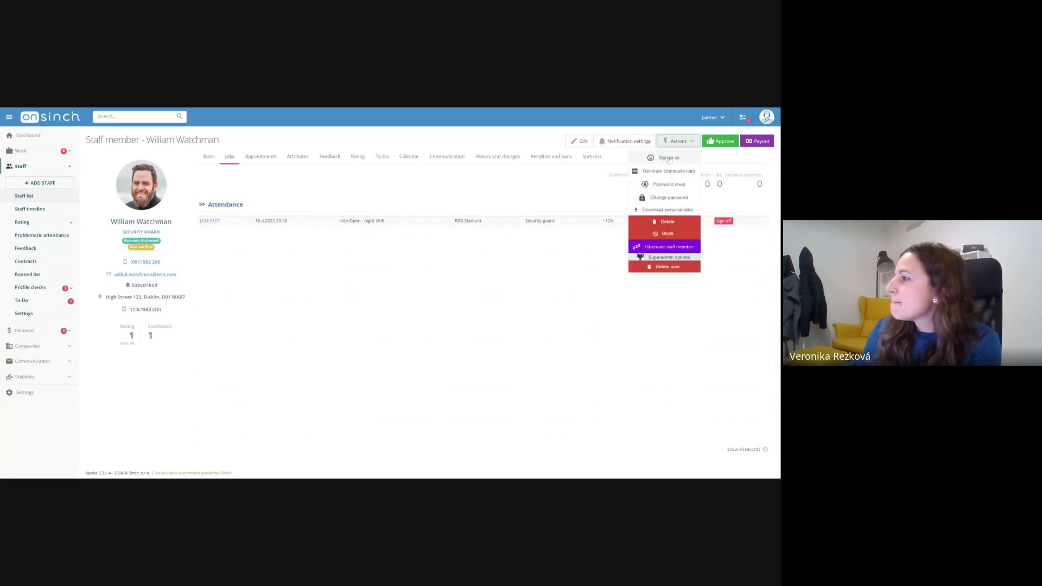
{"action": "left_click", "coordinate": [669, 159]}
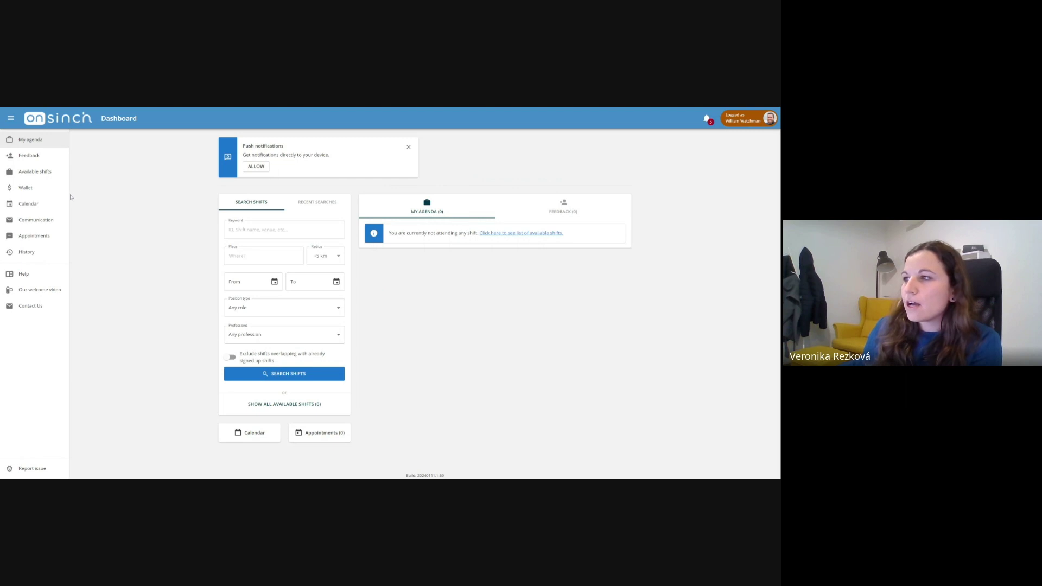
Review the staff member's news, notifications and received push notifications in their communication overview, and return to the administrator account.
{"action": "left_click", "coordinate": [33, 225]}
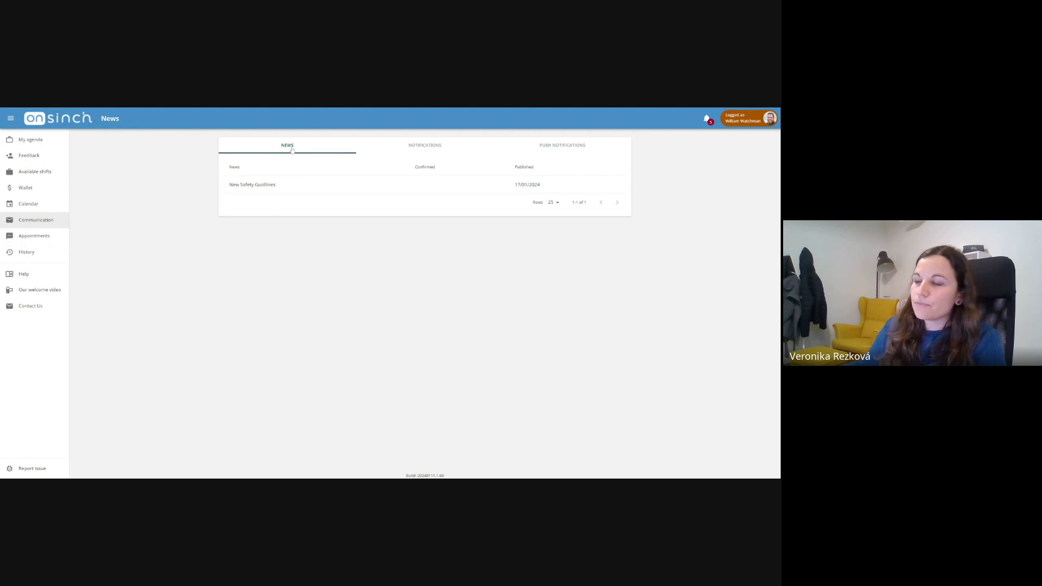
{"action": "left_click", "coordinate": [414, 147]}
{"action": "left_click", "coordinate": [543, 148]}
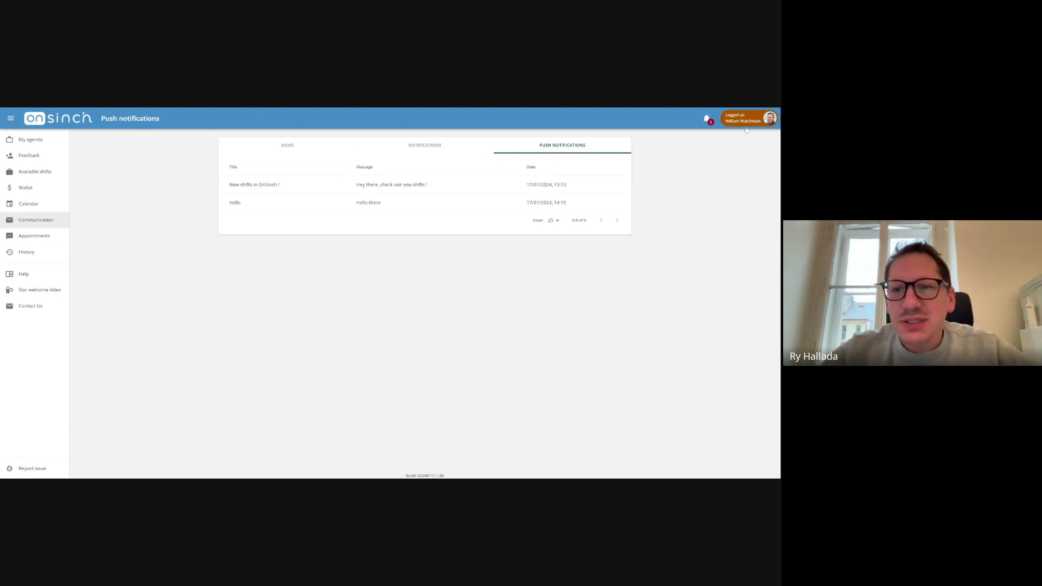
{"action": "left_click", "coordinate": [769, 118]}
{"action": "left_click", "coordinate": [744, 158]}
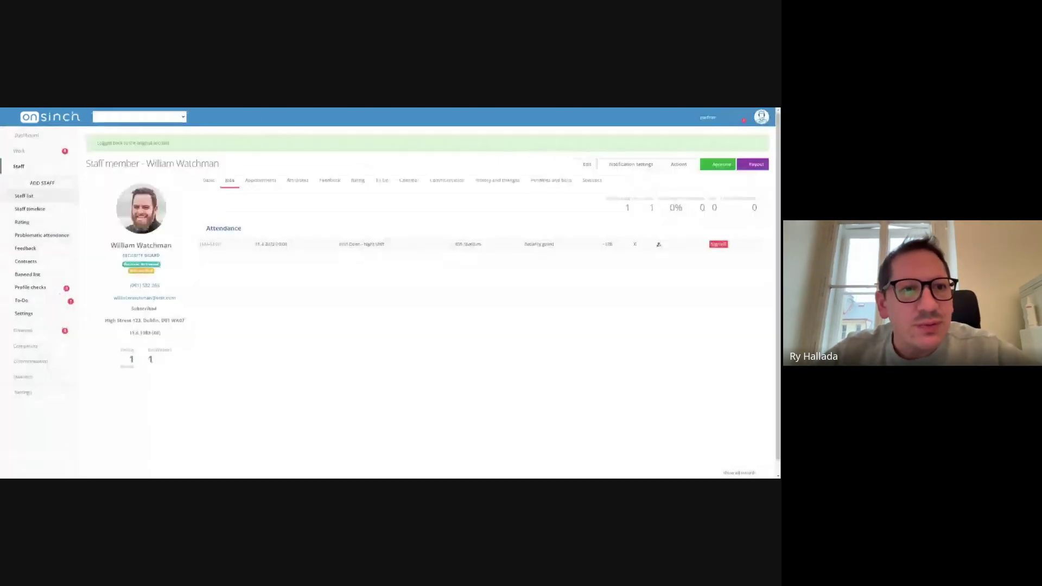